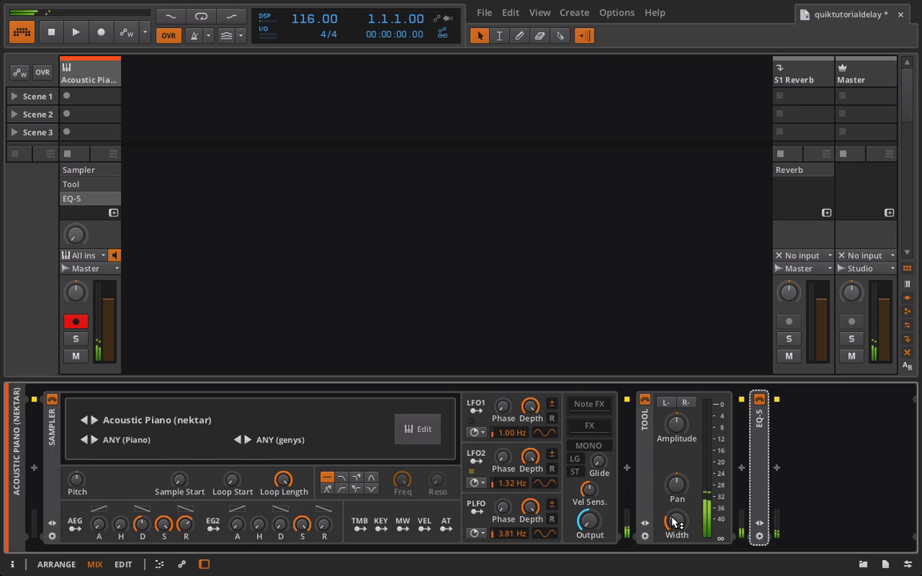
Open the S1 Reverb track's device chain and raise the Acoustic Piano track's send to S1 Reverb to about halfway
left_click(806, 66)
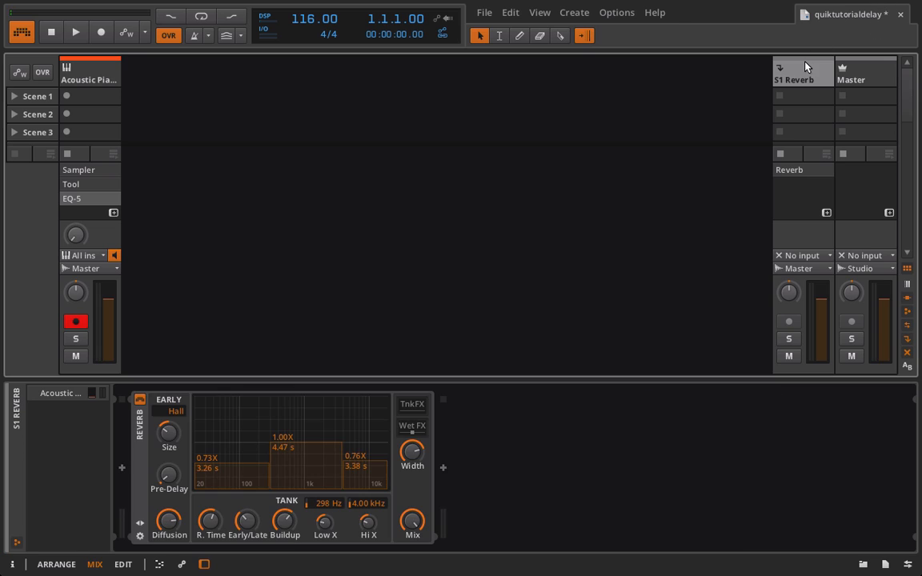
left_click(411, 425)
left_click(410, 426)
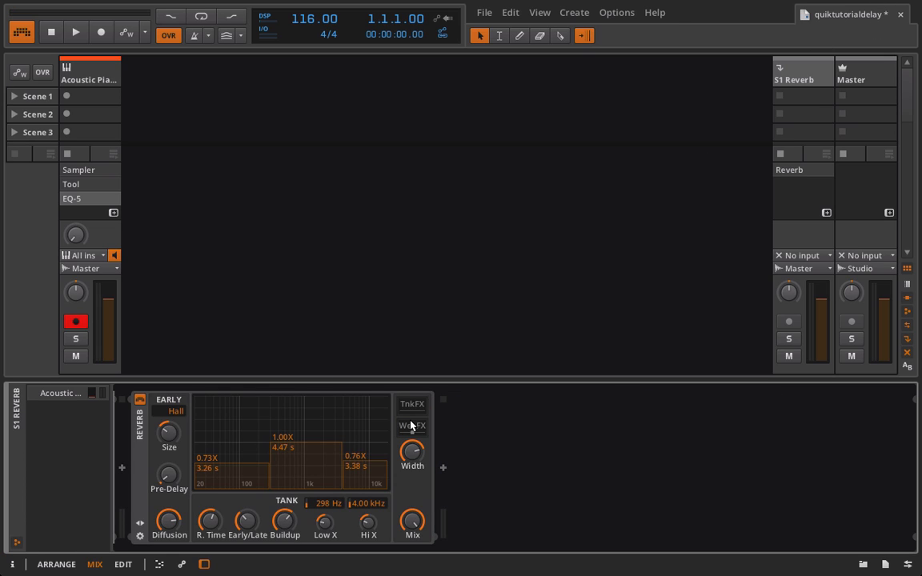
left_click_drag(76, 233, 76, 216)
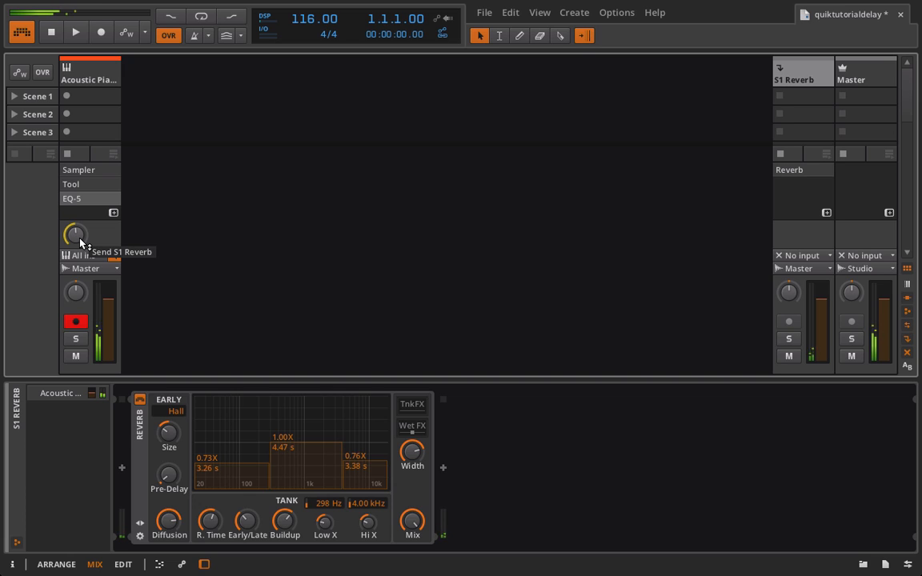
Create a new effect track in the mixer and delete it again
left_click(99, 78)
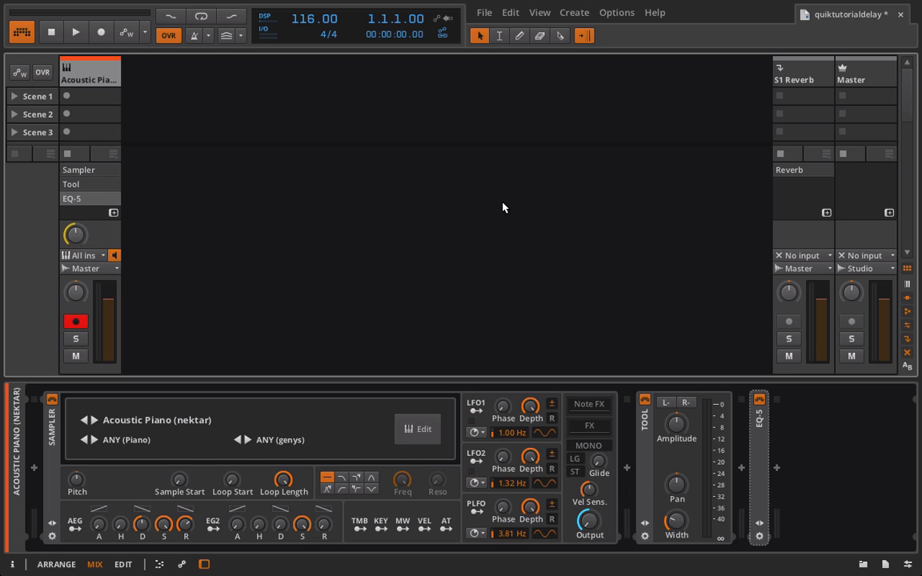
right_click(502, 207)
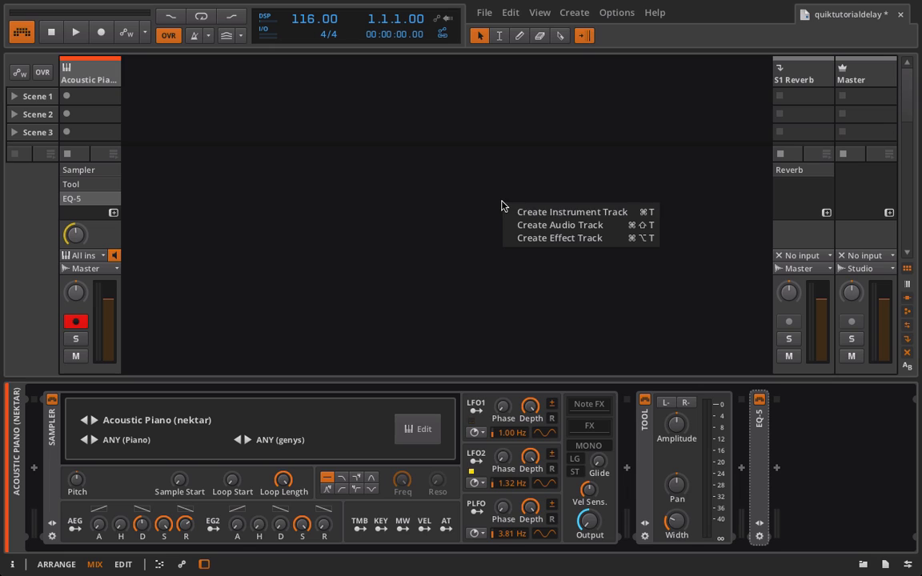
left_click(529, 238)
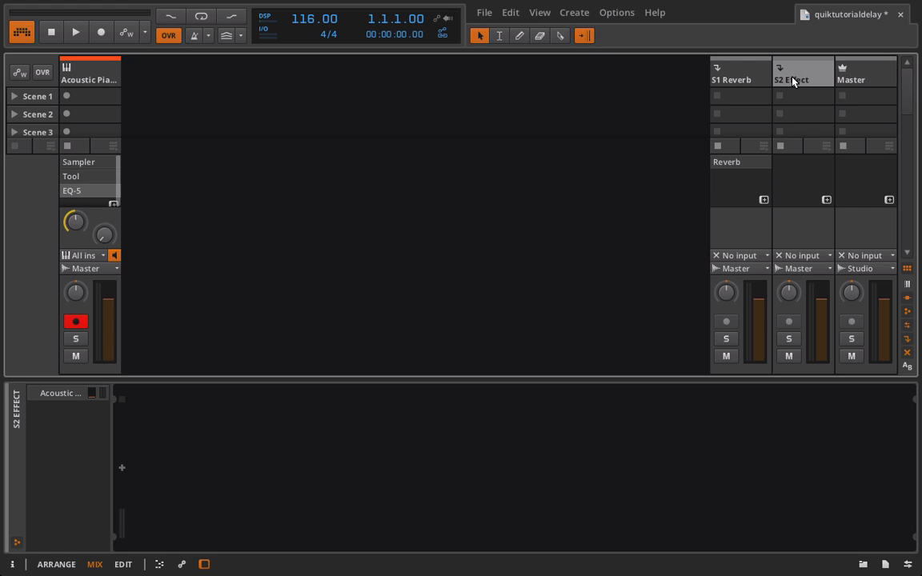
key("Delete")
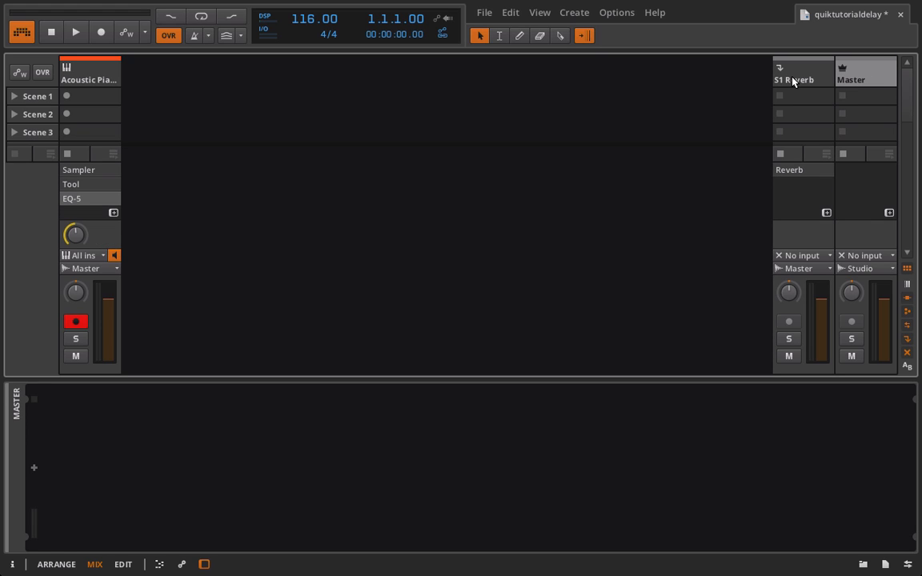
Add an FX Layer after EQ-5 on the Acoustic Piano track and insert a Tool device as its first layer
left_click(96, 79)
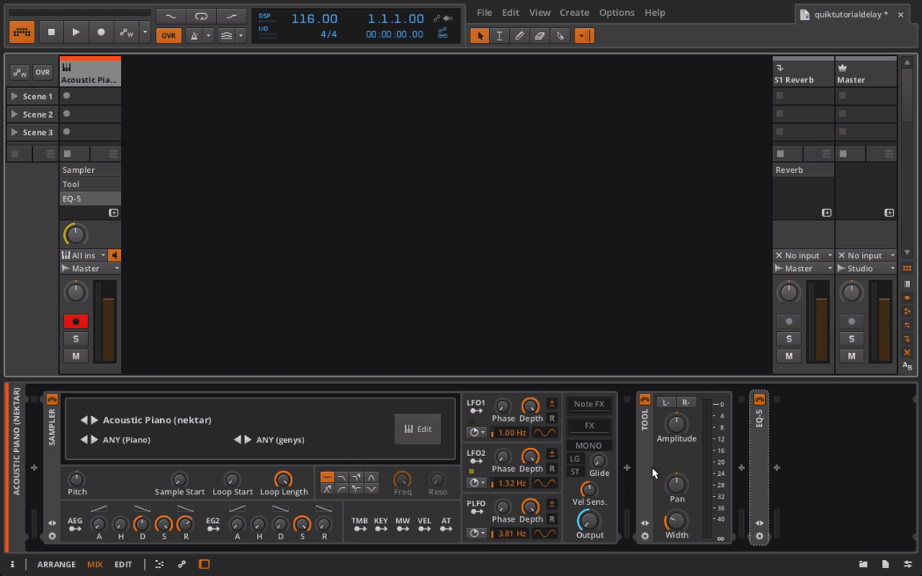
left_click(777, 470)
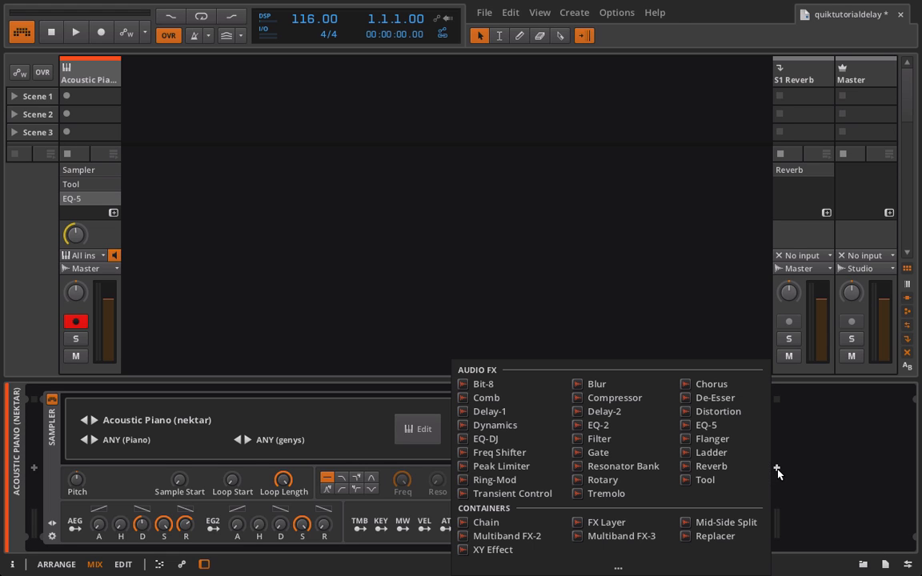
left_click(610, 525)
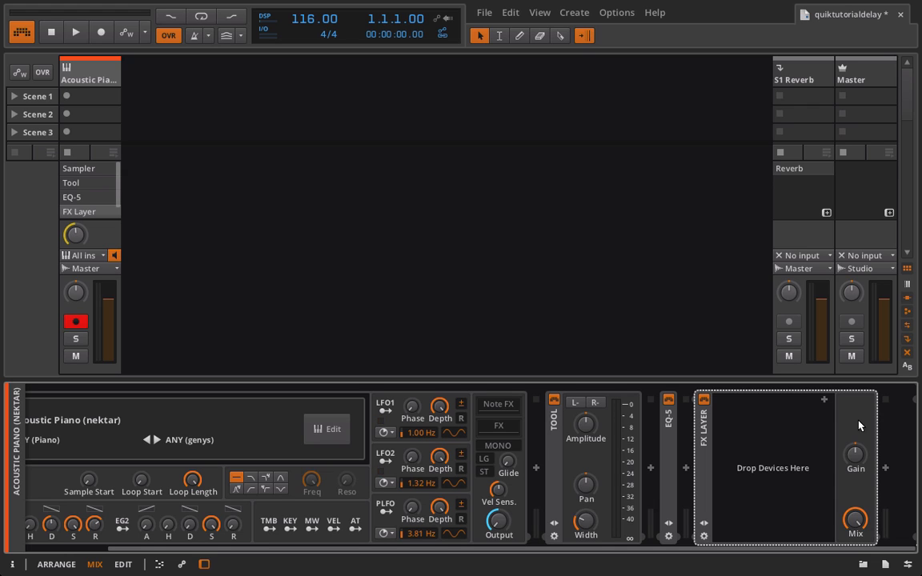
left_click(824, 399)
left_click(647, 480)
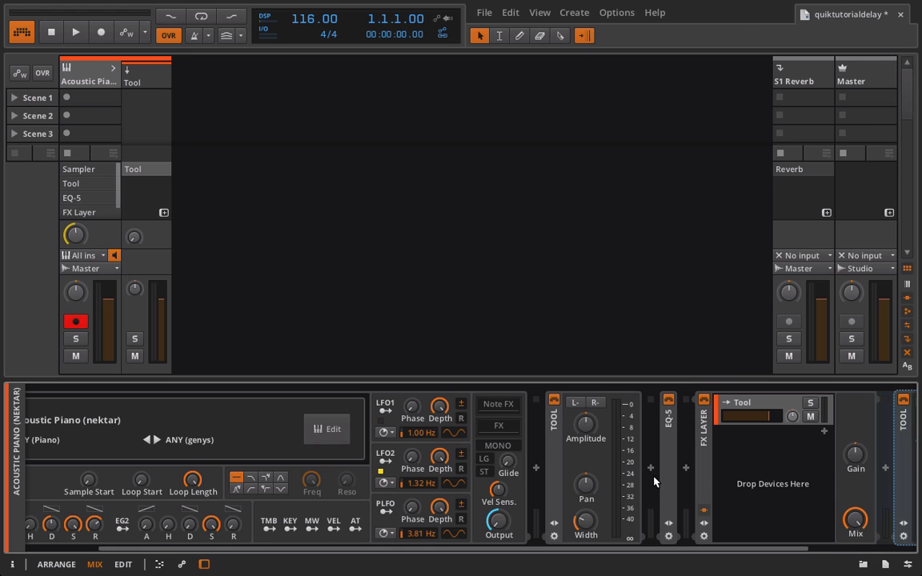
Duplicate the Tool layer inside the FX Layer and compare the sound with the FX Layer bypassed and re-enabled
left_click_drag(755, 444, 755, 444)
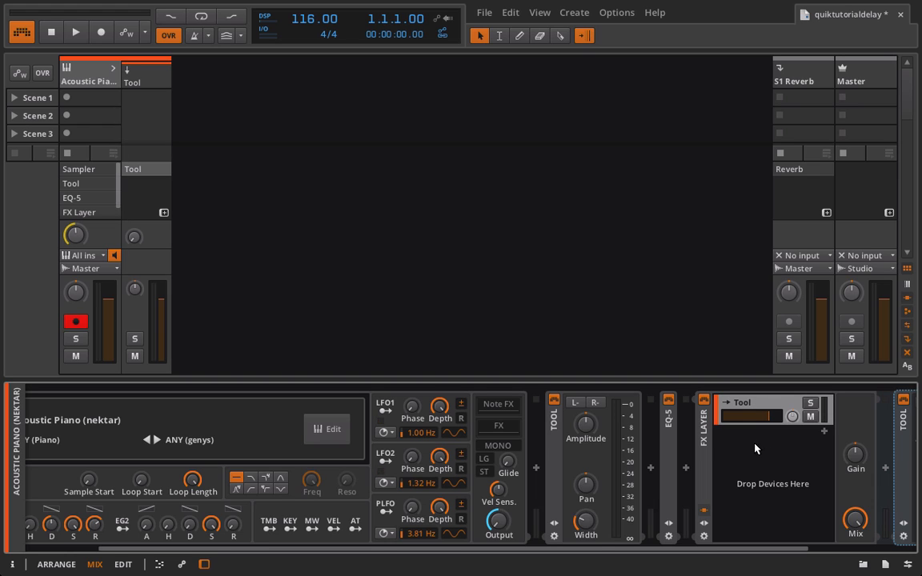
left_click(734, 404)
left_click_drag(734, 405, 748, 468)
scroll(800, 521, "right", 3)
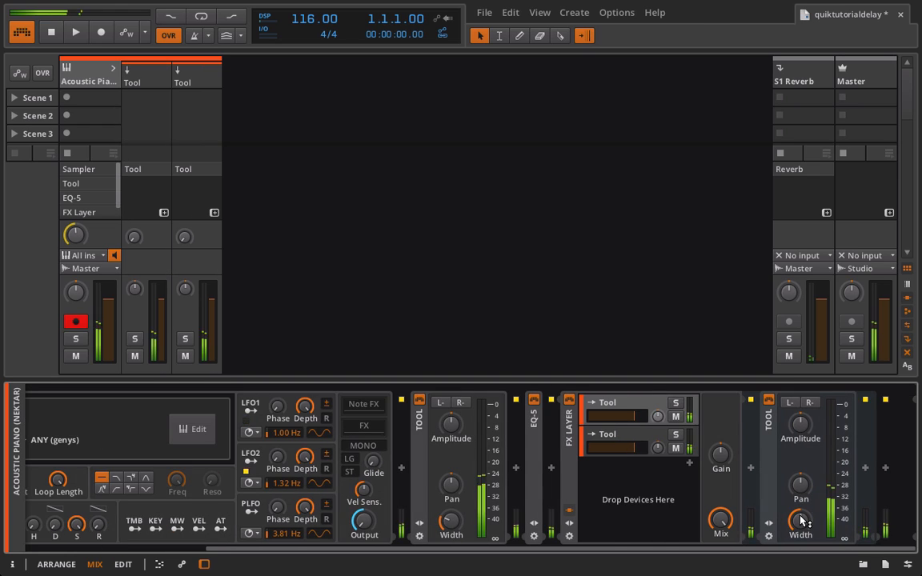
left_click(569, 400)
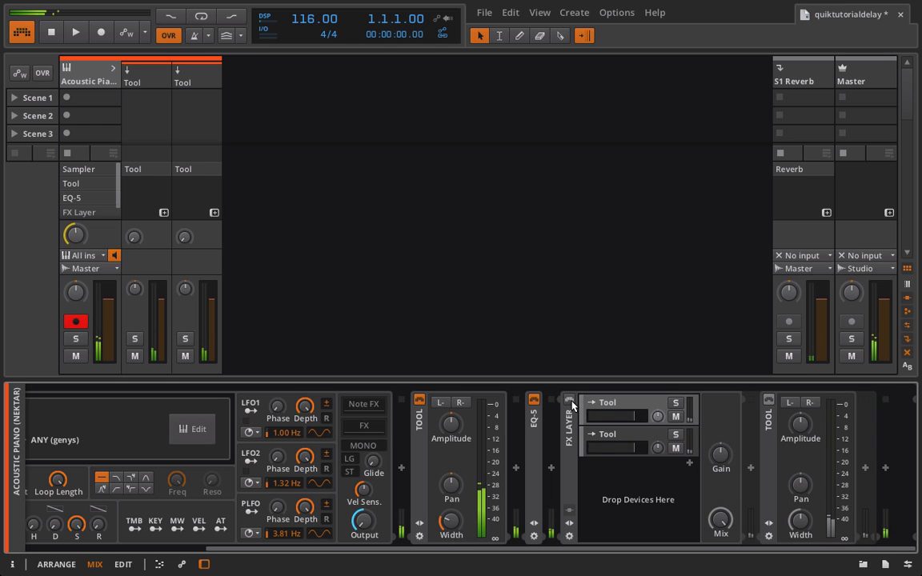
left_click(571, 400)
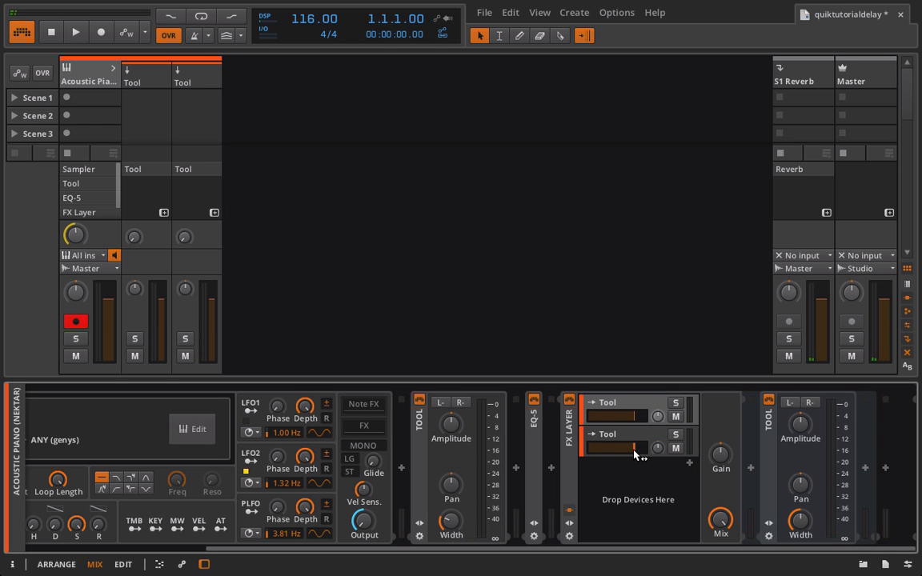
Turn the second Tool layer's volume fully down and reset the Acoustic Piano track's send to S1 Reverb to its minimum
left_click_drag(638, 450, 590, 453)
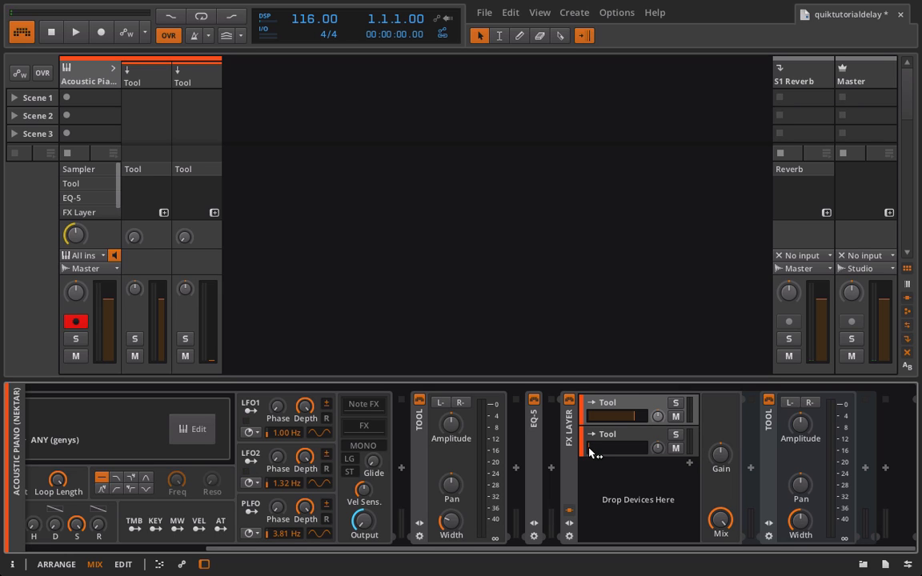
left_click(77, 236)
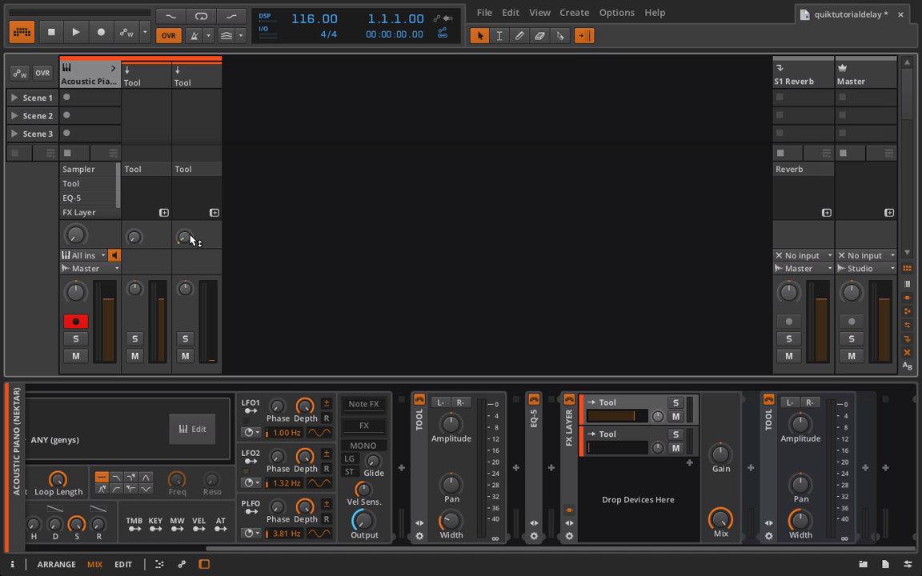
Rename the first Tool layer as DRY and the second one as DELAY
left_click(146, 83)
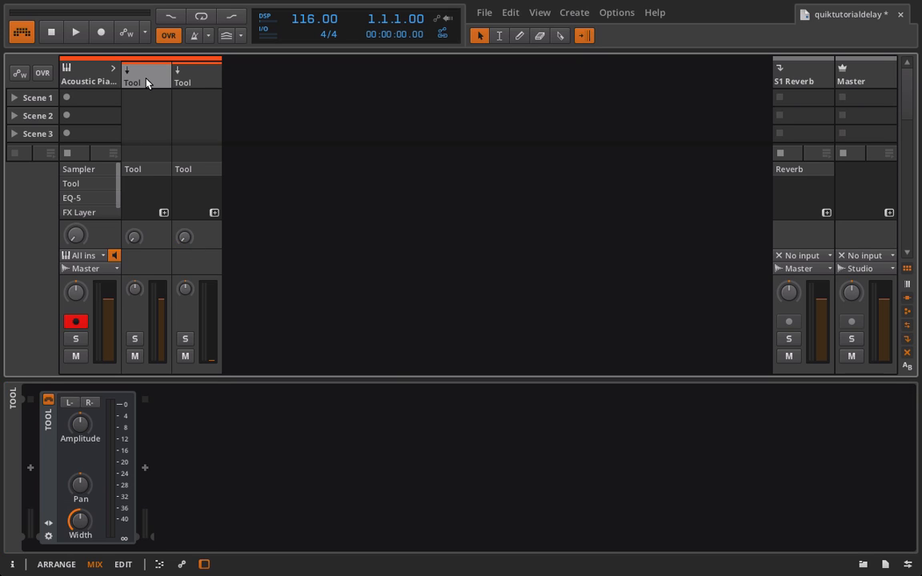
double_click(146, 83)
type("DRY")
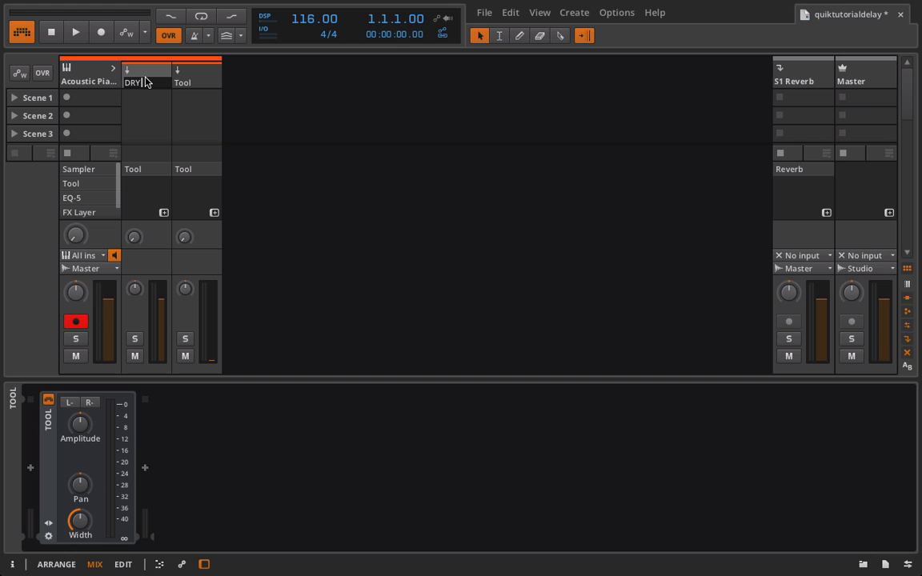
key("Return")
left_click(192, 82)
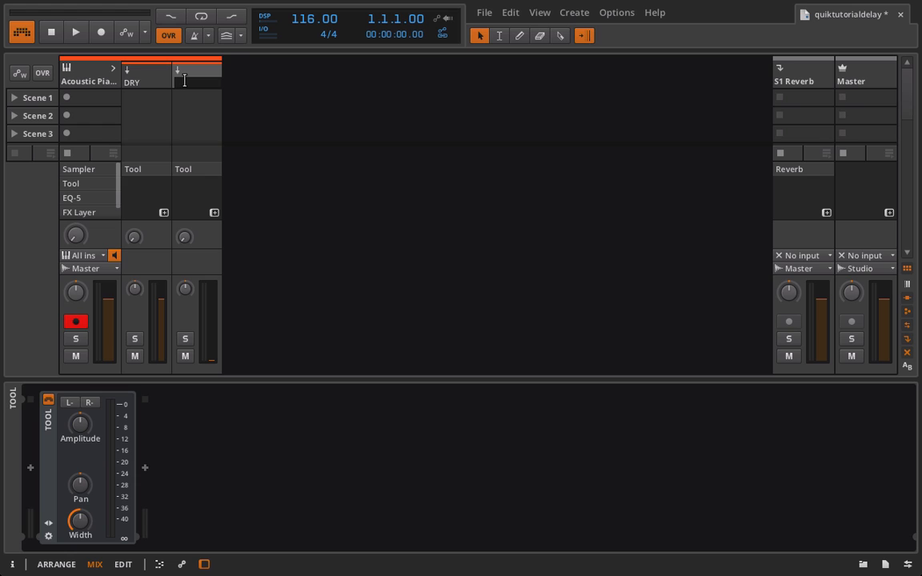
type("DELAY")
key("Return")
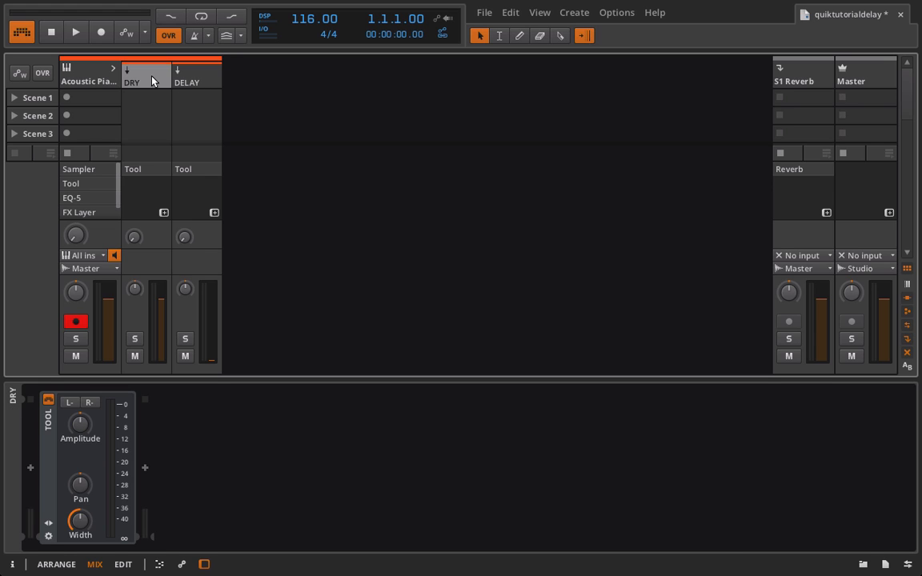
Add a Delay-1 device after the Tool in the DELAY layer and set its delay time to 3 steps
left_click(86, 80)
scroll(763, 455, "down", 5)
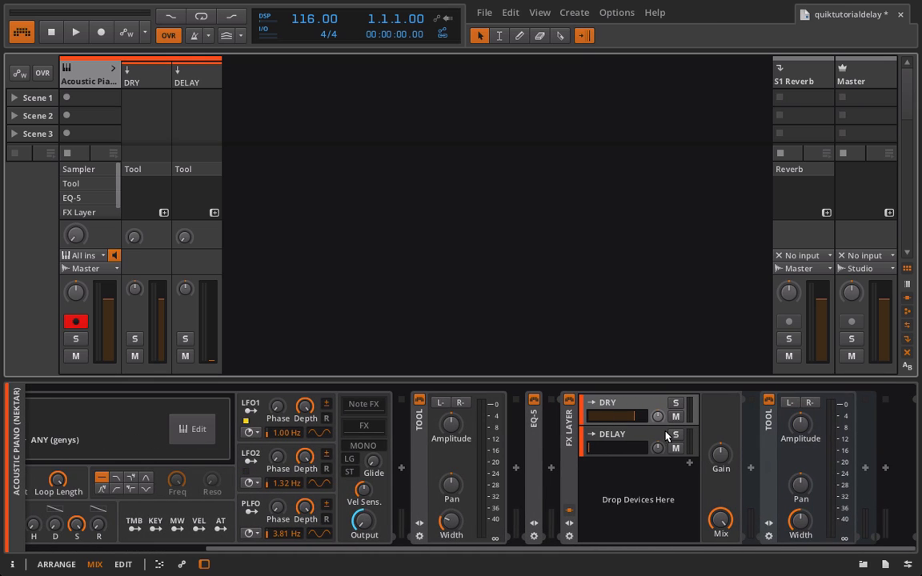
left_click(613, 437)
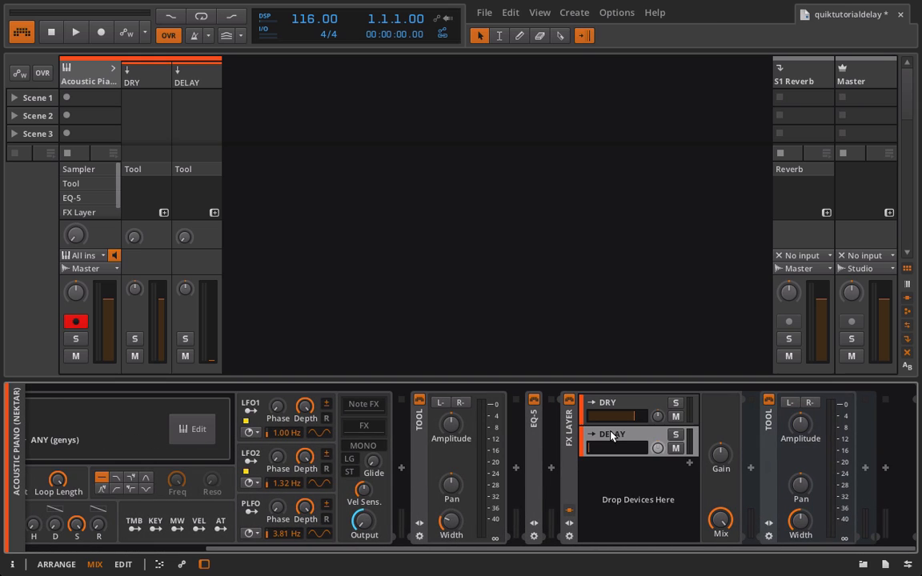
left_click(866, 468)
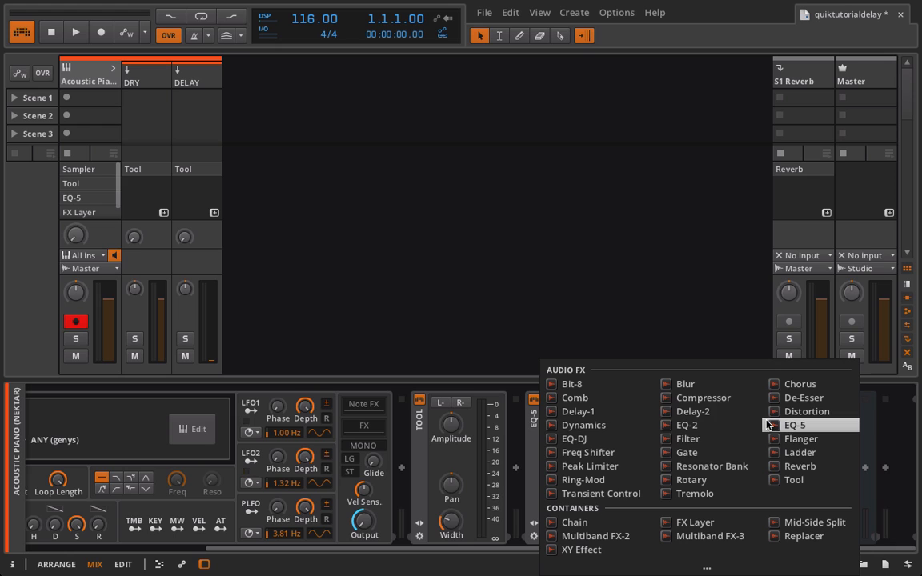
left_click(581, 411)
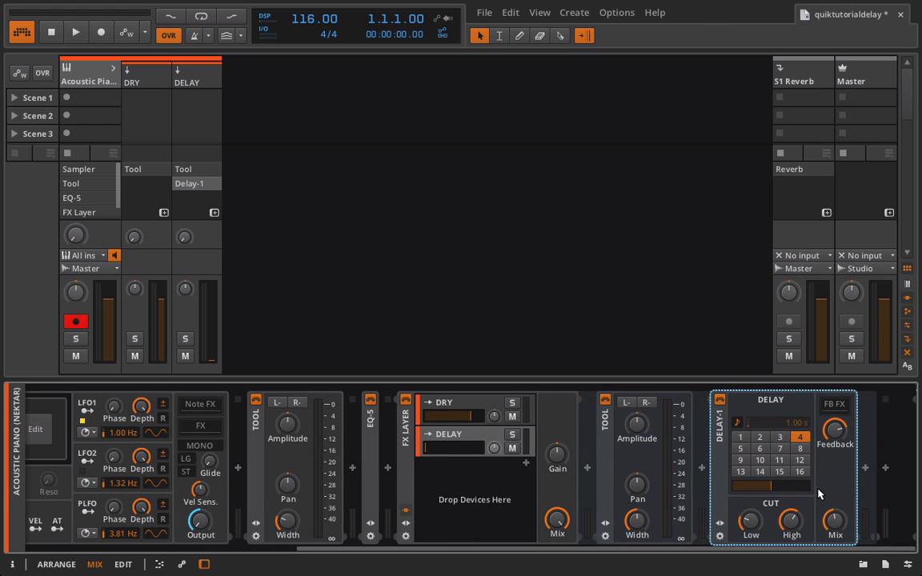
left_click(780, 437)
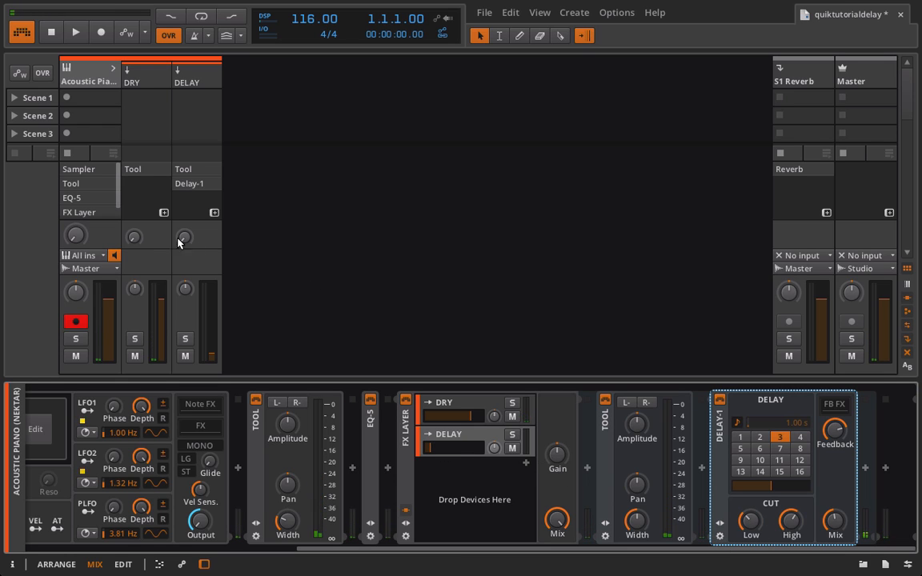
Raise the DELAY layer's volume and make Delay-1 fully wet, with a high cut of about 11.4 kHz and a raised low cut
mouse_move(464, 4)
left_click_drag(432, 453, 460, 443)
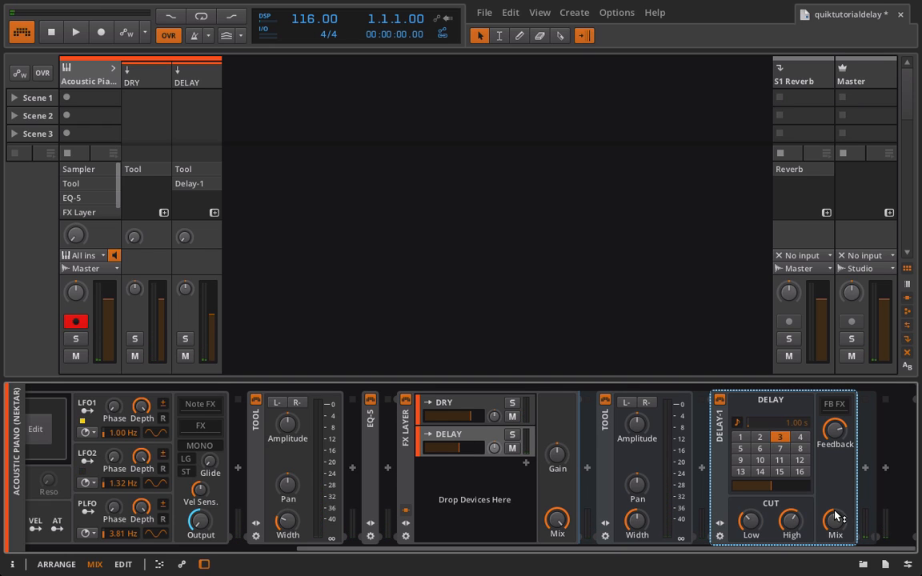
left_click_drag(835, 519, 835, 512)
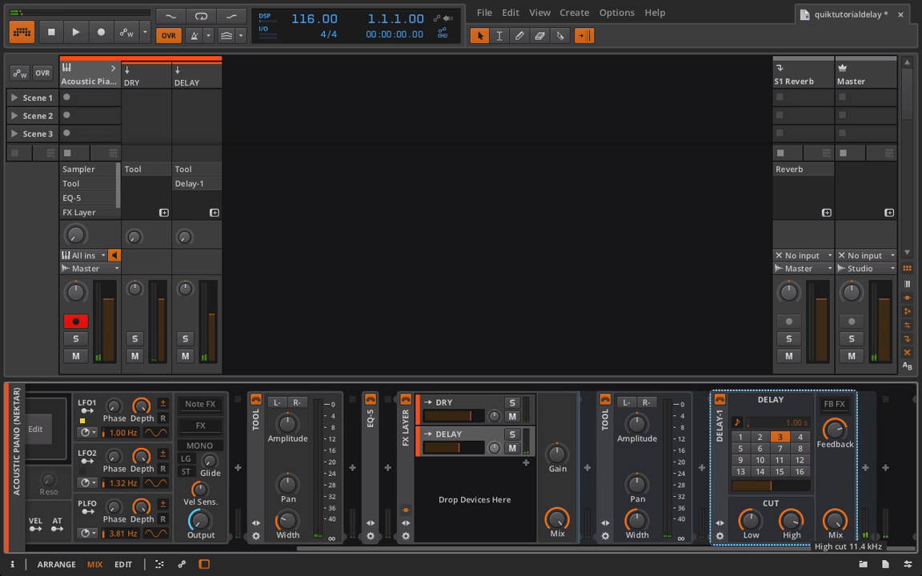
left_click_drag(751, 523, 795, 535)
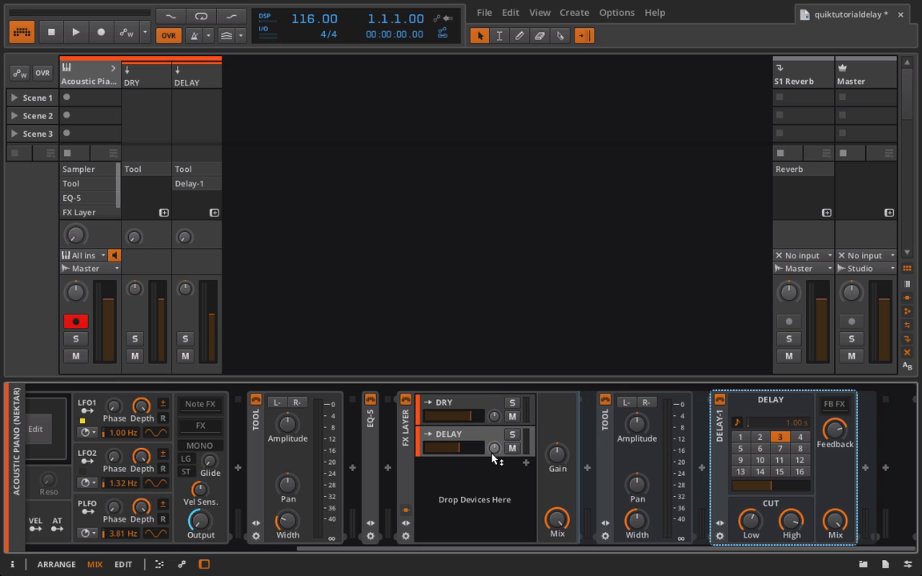
Move the DELAY layer's Tool device behind Delay-1 and pan it partly to the left
left_click_drag(606, 425, 833, 464)
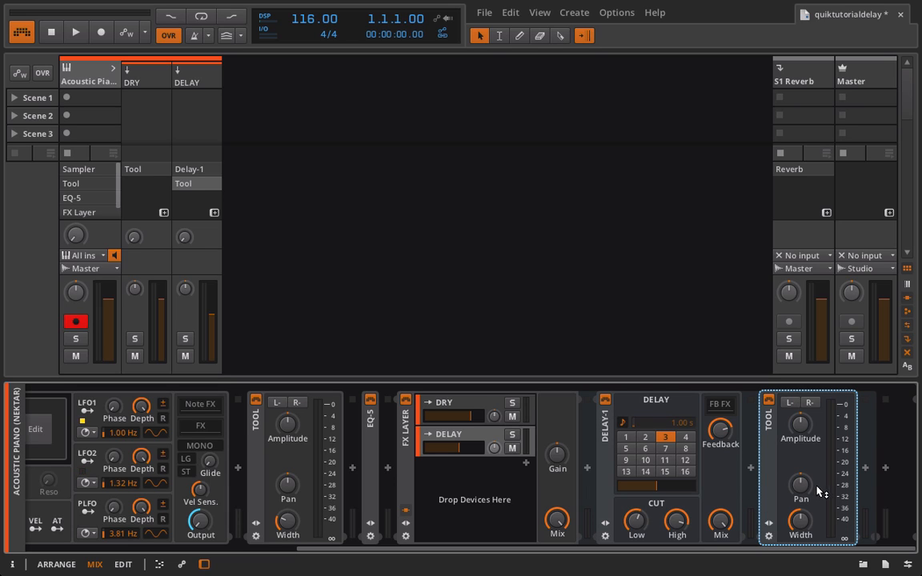
left_click_drag(803, 491, 803, 523)
Add a Peak Limiter after the DELAY layer's Tool device and insert a Chorus into Delay-1's FB FX chain
left_click(730, 406)
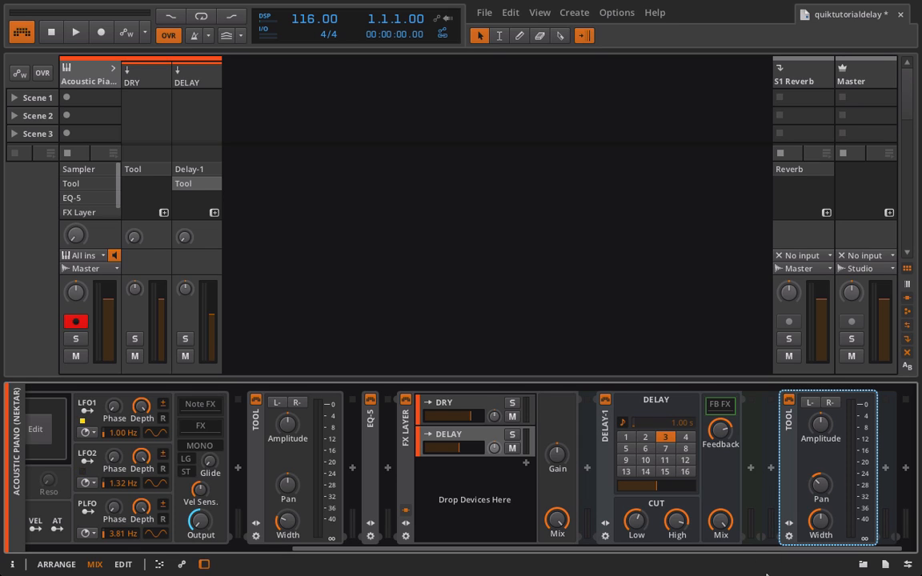
left_click(888, 469)
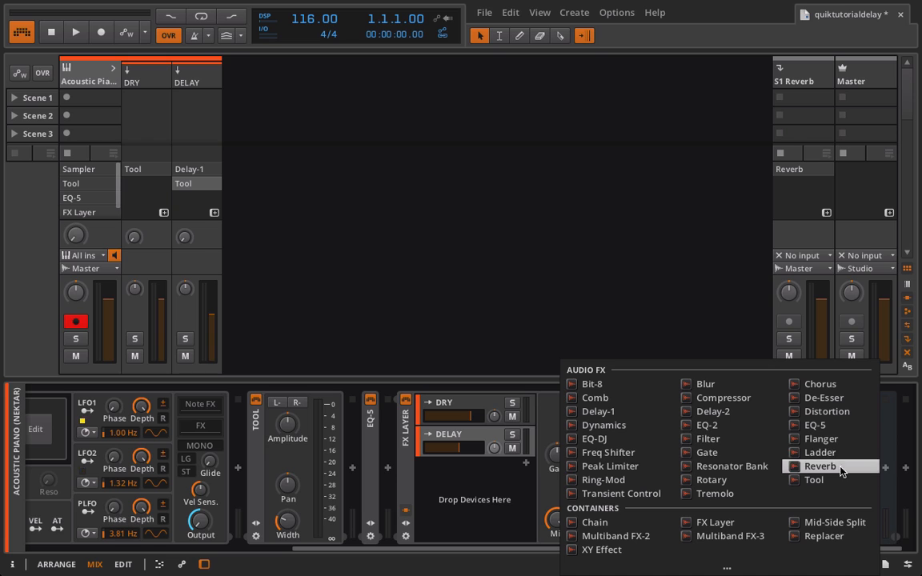
left_click(616, 467)
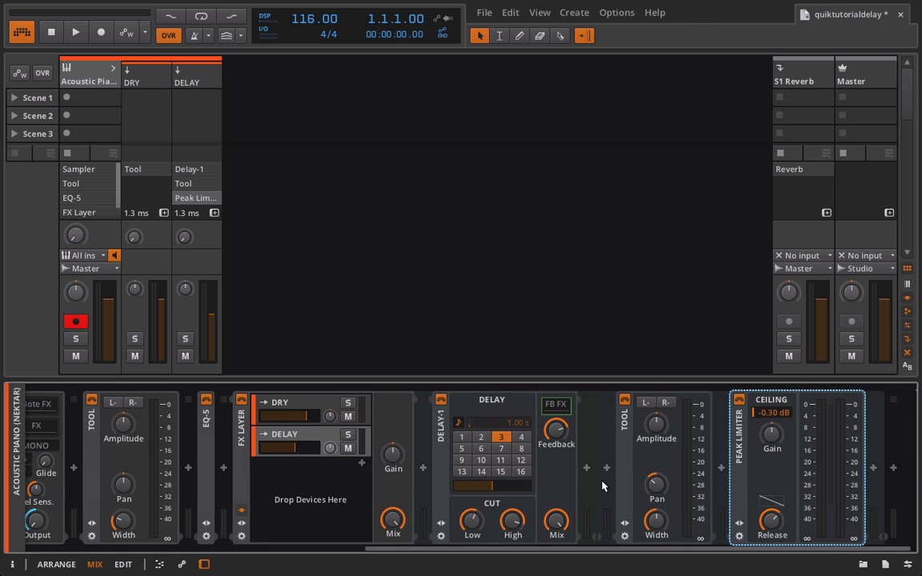
left_click(587, 471)
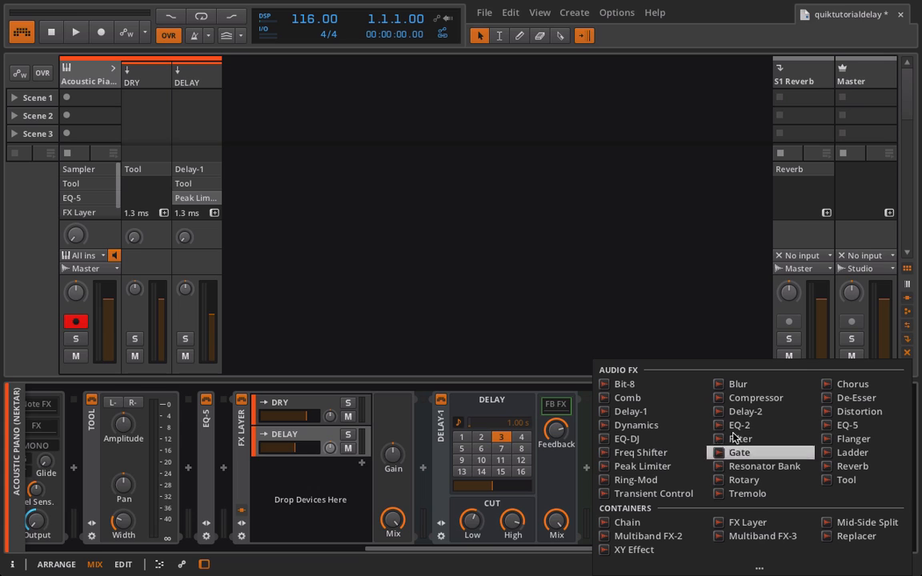
left_click(832, 385)
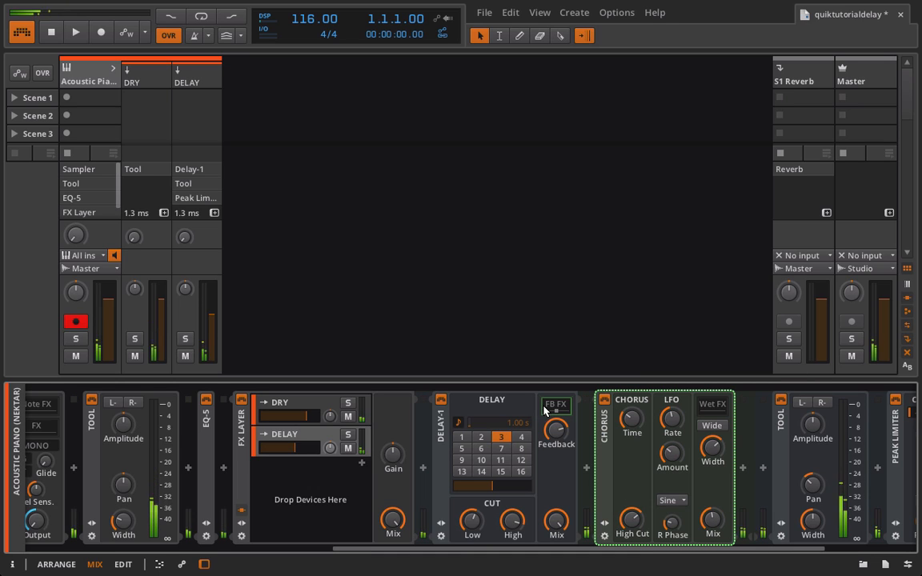
Insert a Distortion before the Chorus in Delay-1's FB FX chain, with the Distortion mix at 34 % and the Chorus mix at 54.5 %
left_click(556, 430)
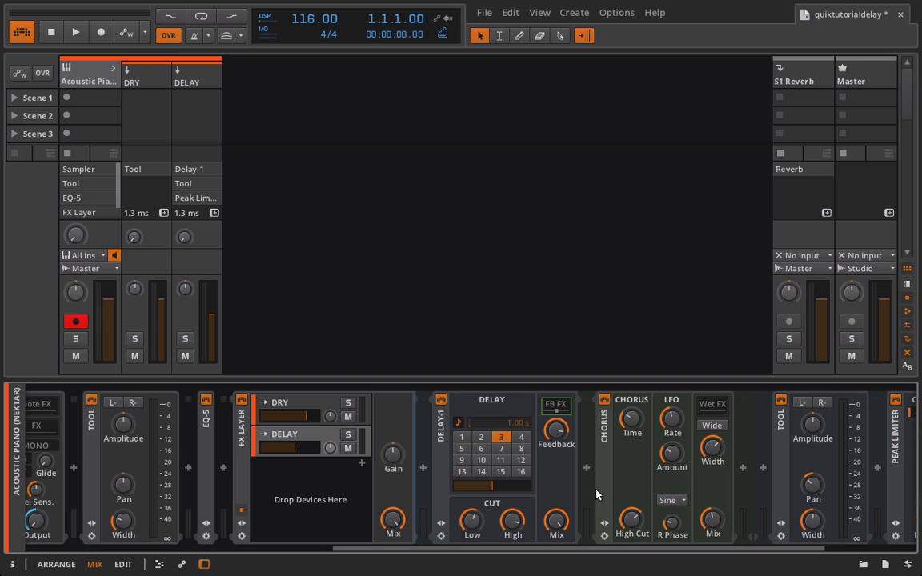
scroll(597, 495, "right", 3)
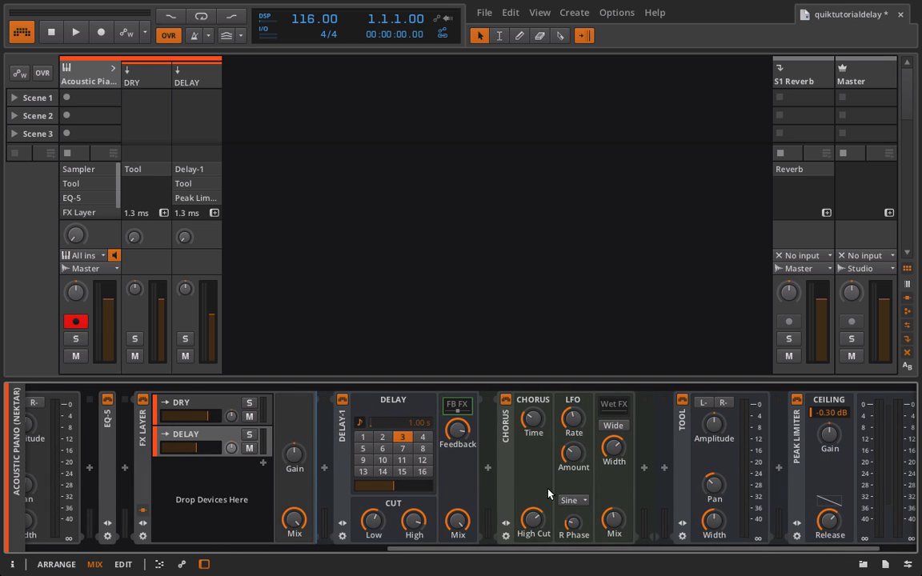
left_click(488, 468)
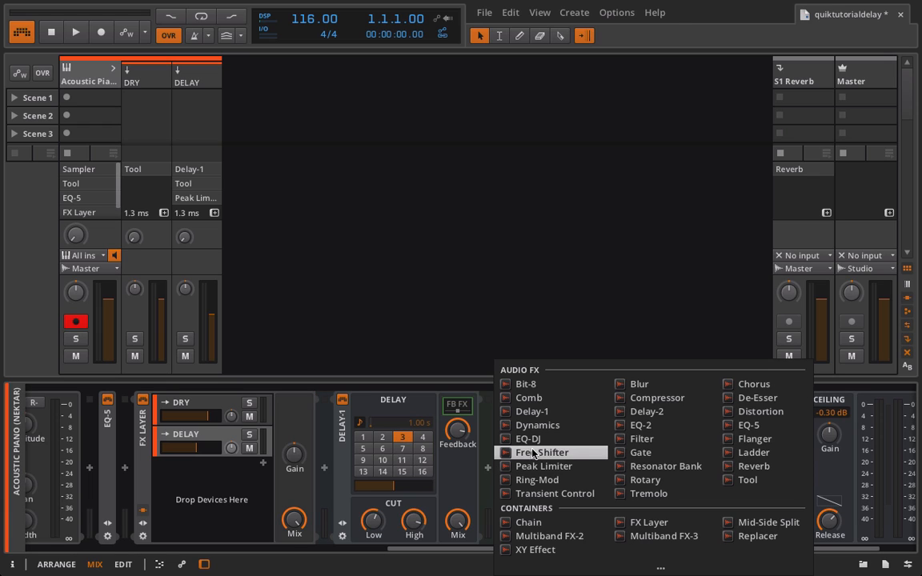
left_click(724, 413)
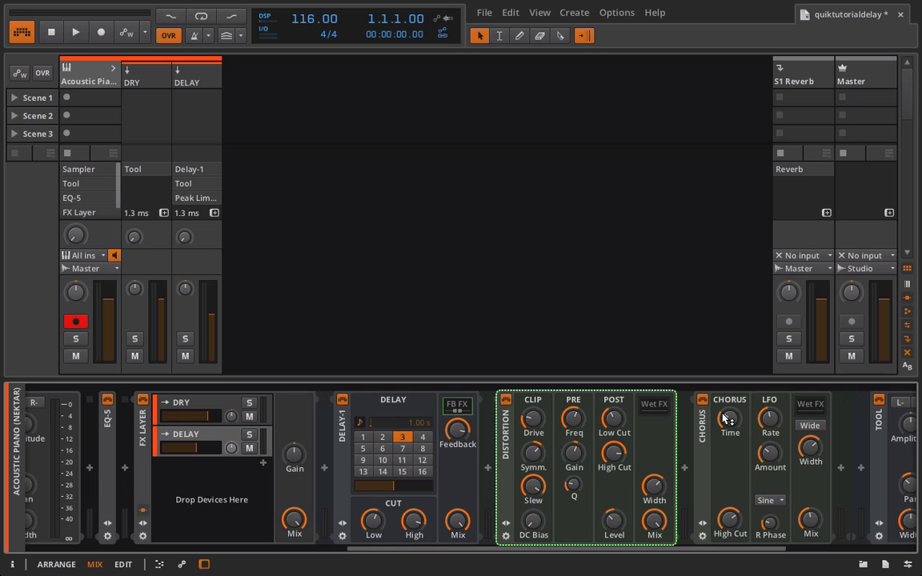
mouse_move(654, 521)
left_mouse_down()
mouse_move(654, 553)
mouse_move(654, 515)
left_mouse_up()
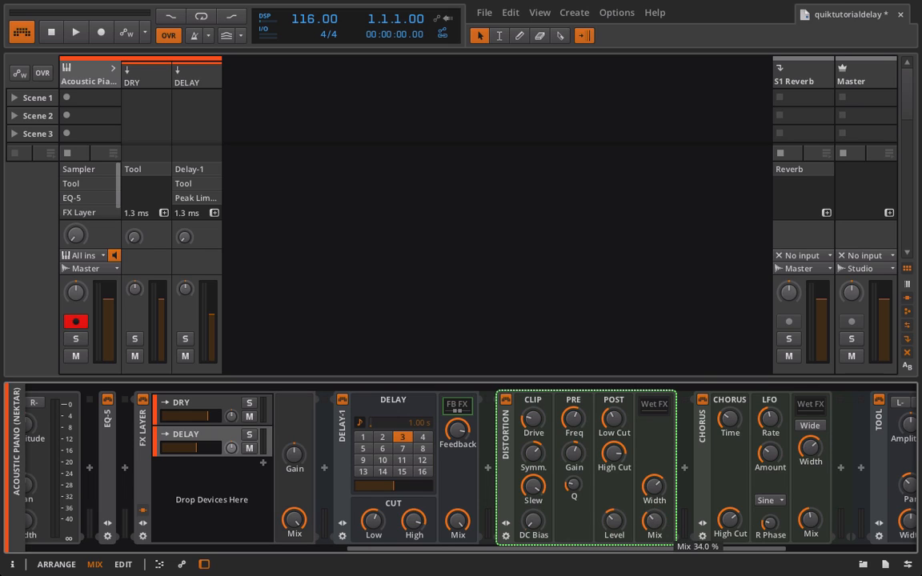
left_click_drag(811, 520, 811, 517)
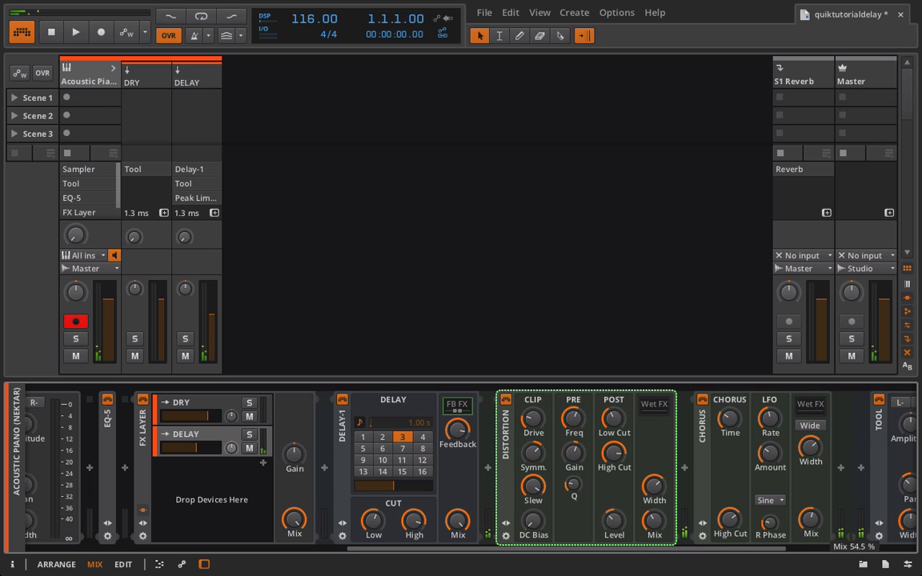
Reduce the Chorus mix to 22.5 % and lower the Distortion's high cut to about 4.68 kHz in Delay-1's feedback chain
scroll(815, 519, "down", 2)
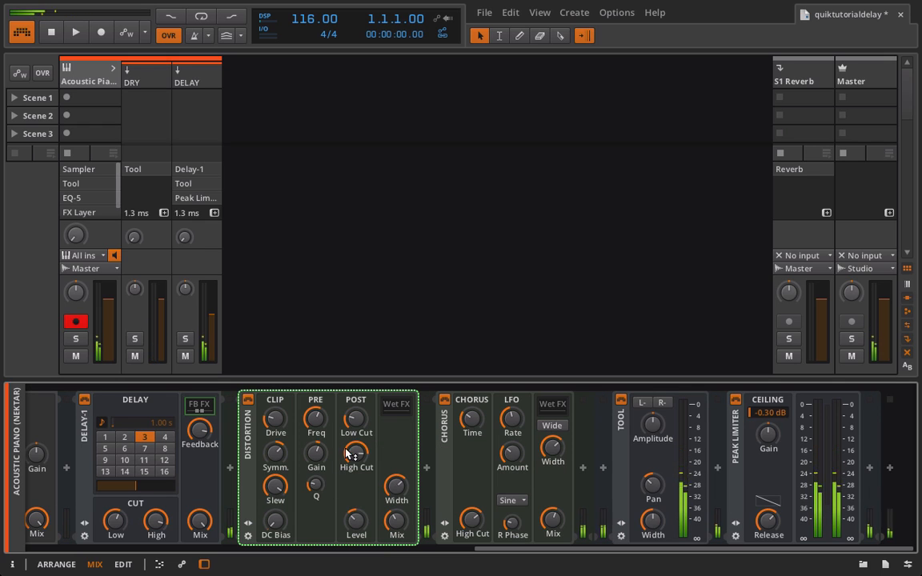
scroll(344, 453, "left", 3)
left_click_drag(273, 521, 273, 541)
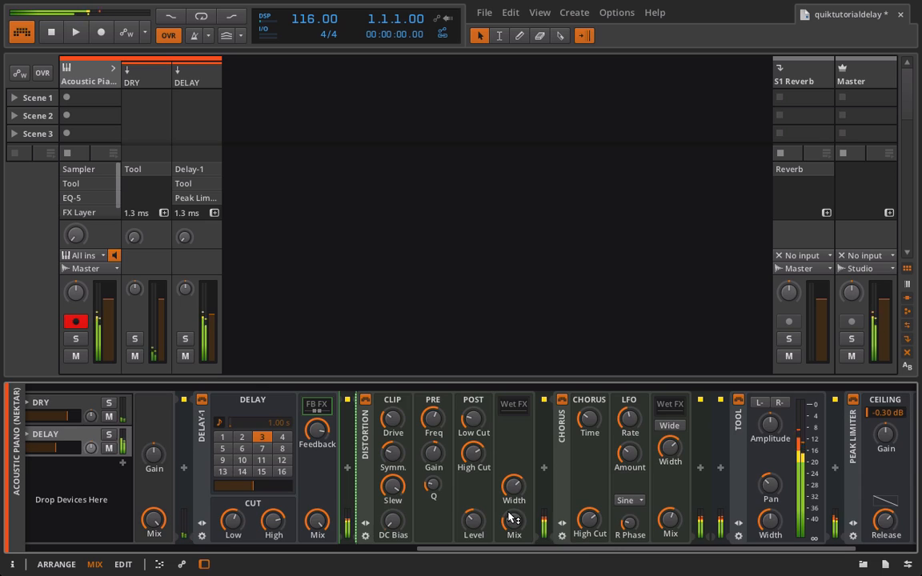
scroll(511, 528, "right", 3)
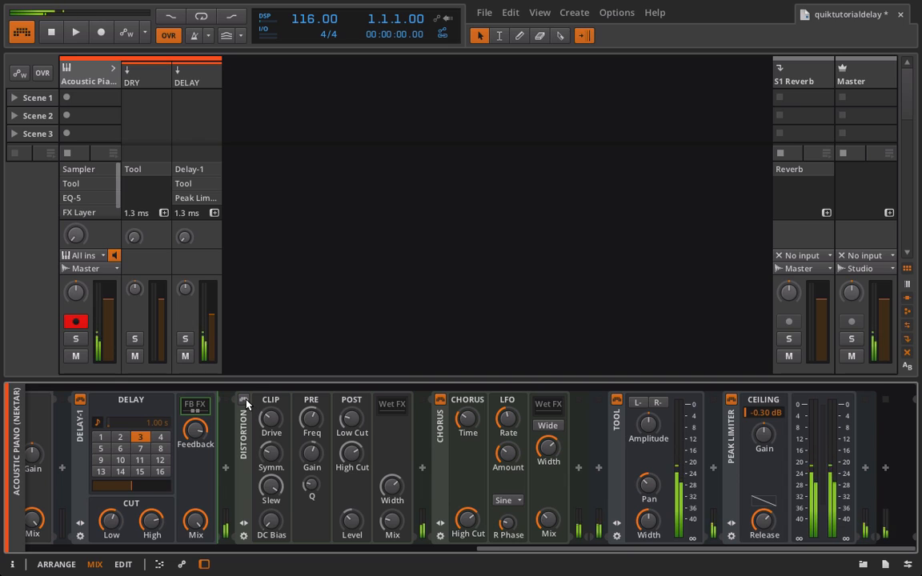
left_click_drag(548, 520, 548, 541)
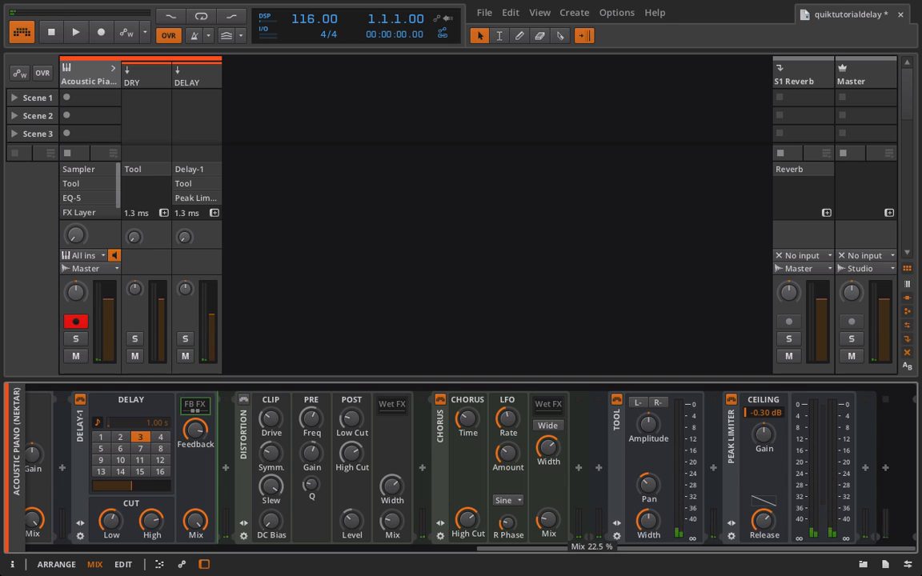
left_click_drag(386, 525, 386, 523)
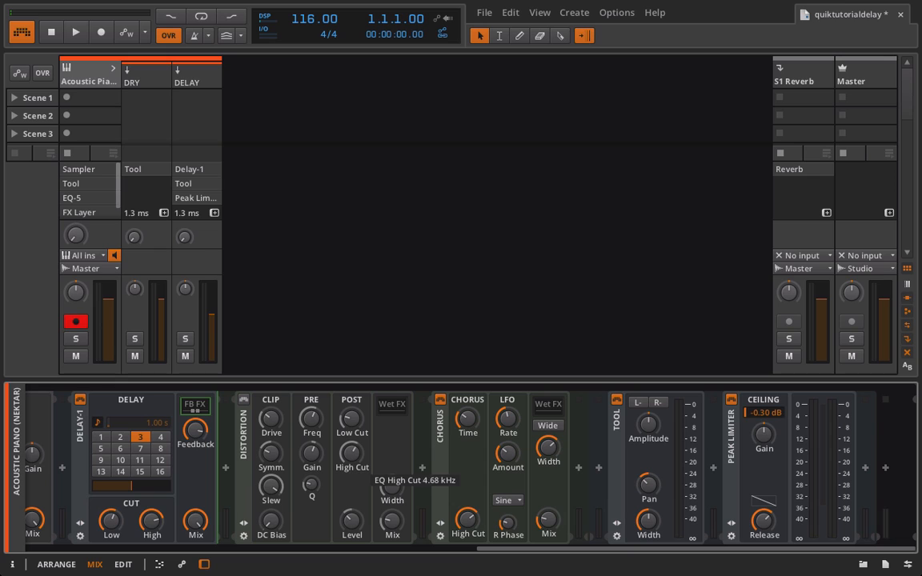
left_click_drag(351, 455, 351, 457)
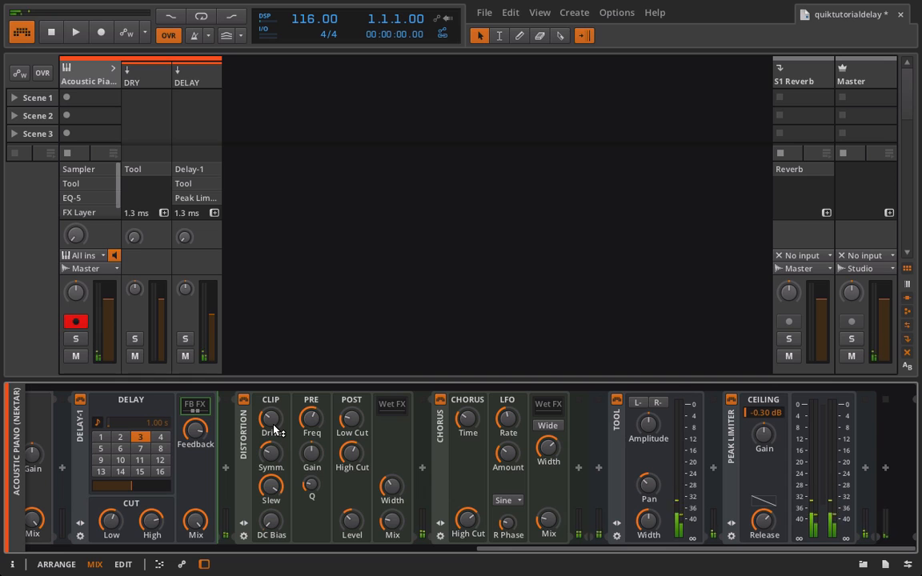
Enable Wide on the Chorus, set its mix to 27.5 %, and readjust the Distortion's mix
left_click(549, 426)
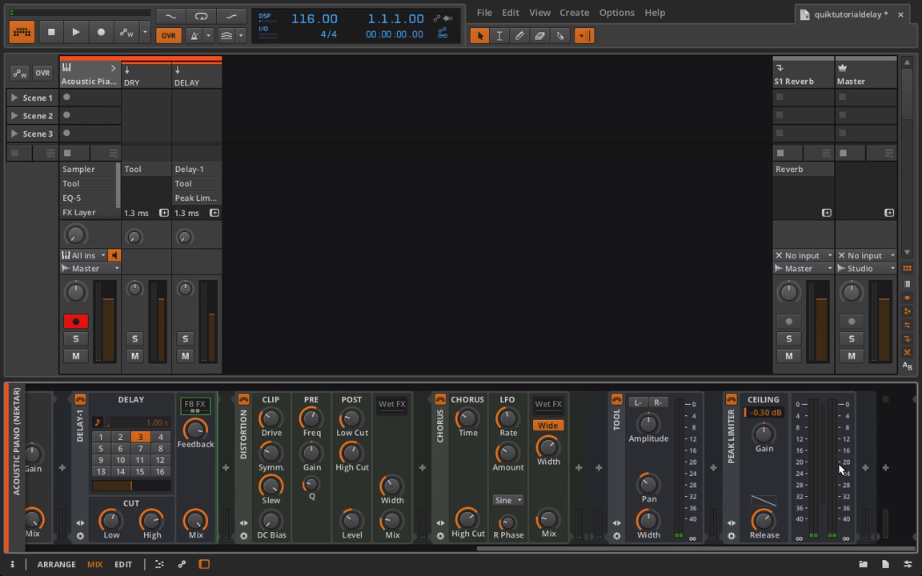
scroll(571, 498, "left", 4)
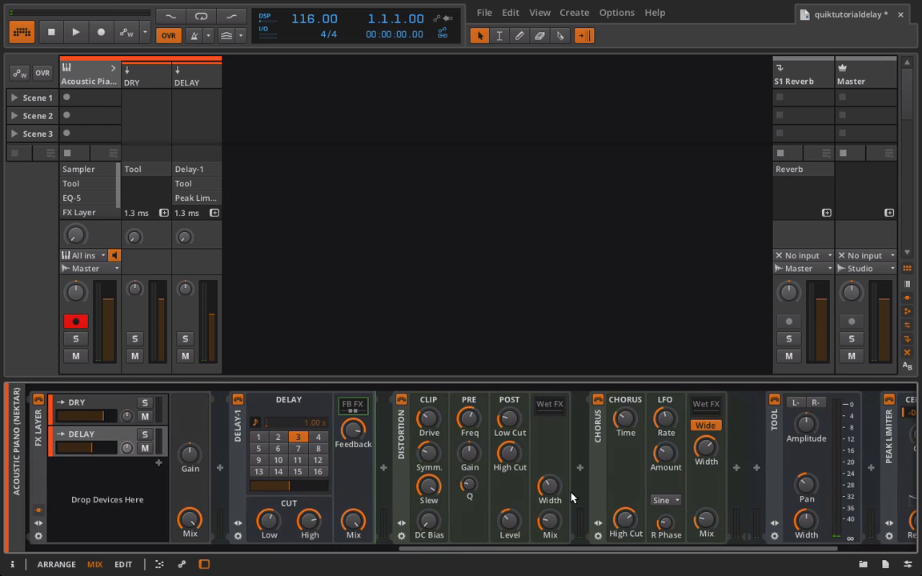
scroll(571, 498, "right", 4)
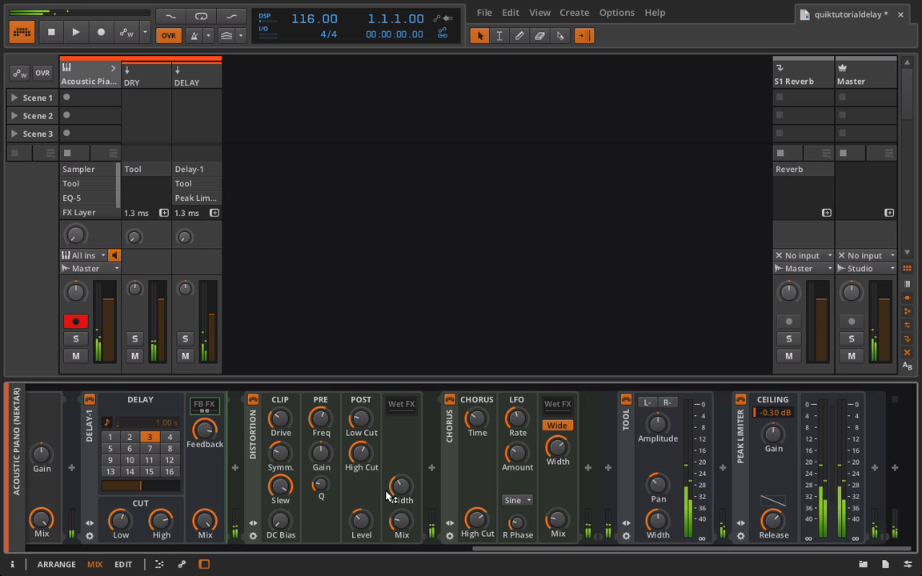
left_click_drag(401, 520, 401, 521)
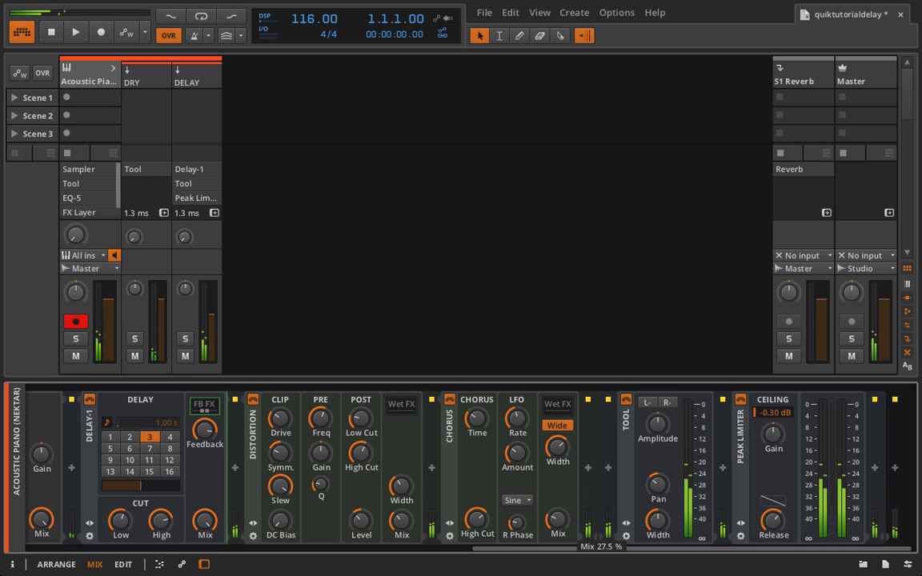
Add a Delay-2 after Delay-1 in the DELAY layer, with 1 step on the left channel and 2 steps on the right
left_click(607, 468)
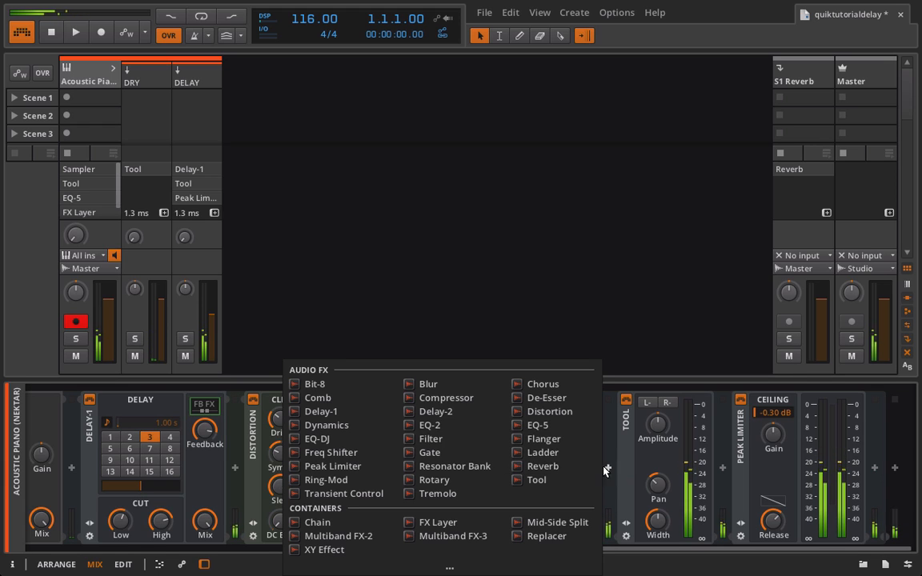
left_click(435, 412)
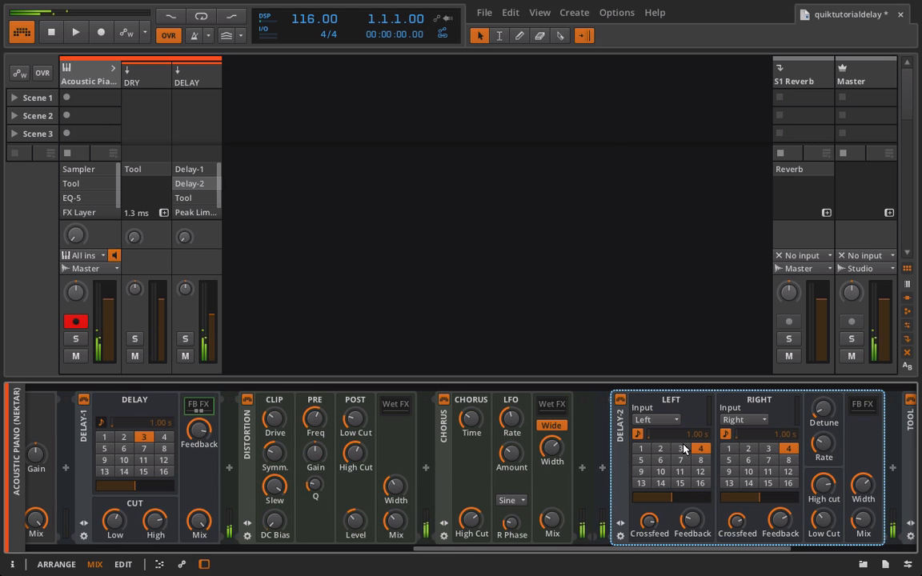
left_click(748, 449)
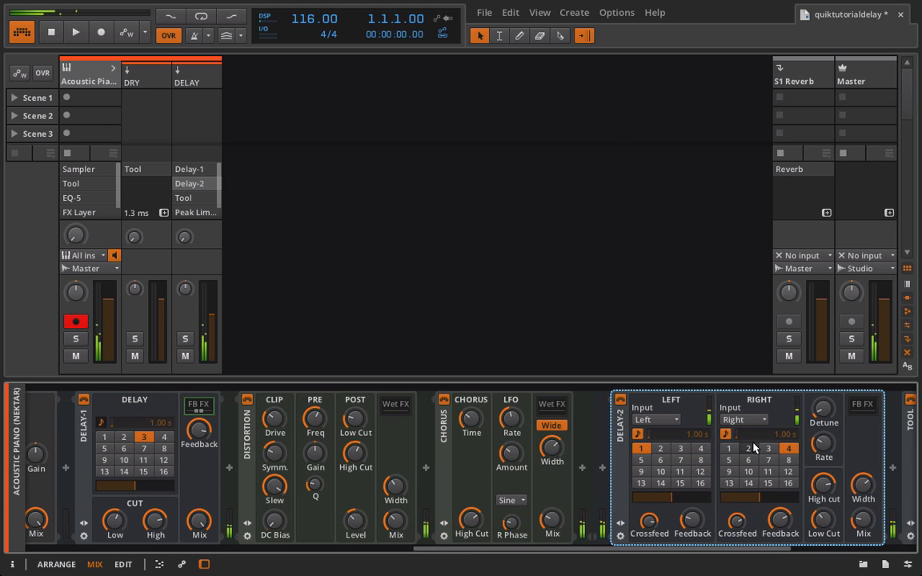
Offset Delay-2's left and right times slightly in opposite directions and raise its left feedback and mix
left_click_drag(754, 496, 751, 497)
left_click_drag(692, 517, 673, 499)
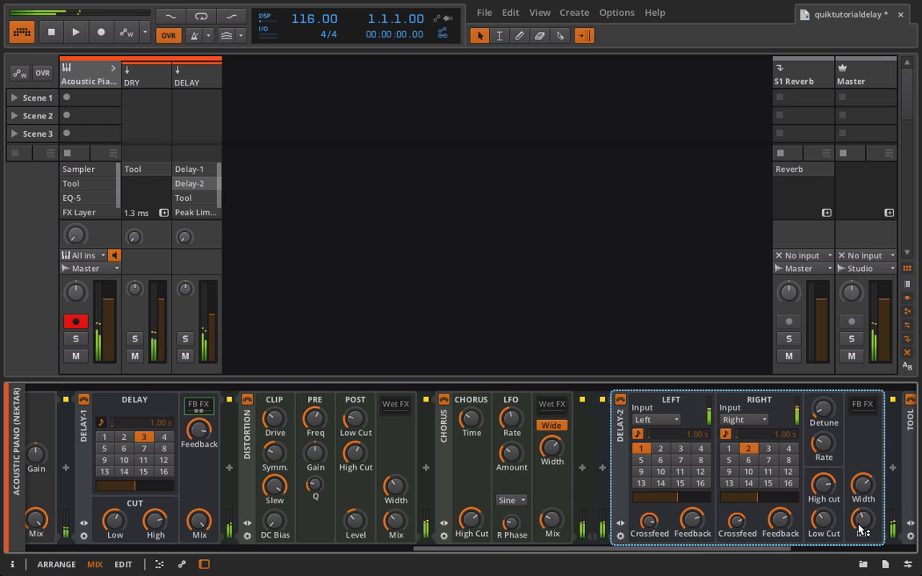
Lower the volume of the FX Layer's DRY layer strongly
scroll(863, 528, "right", 5)
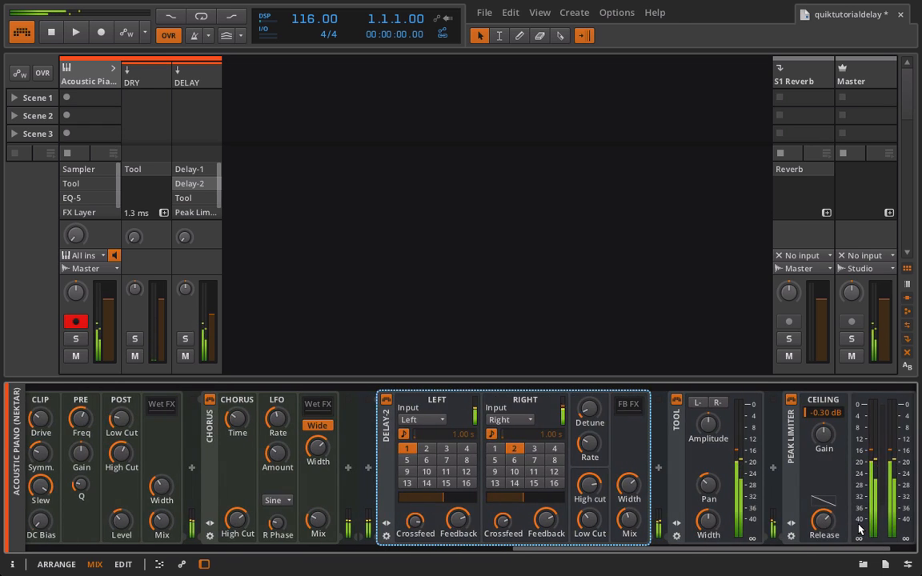
scroll(535, 505, "left", 9)
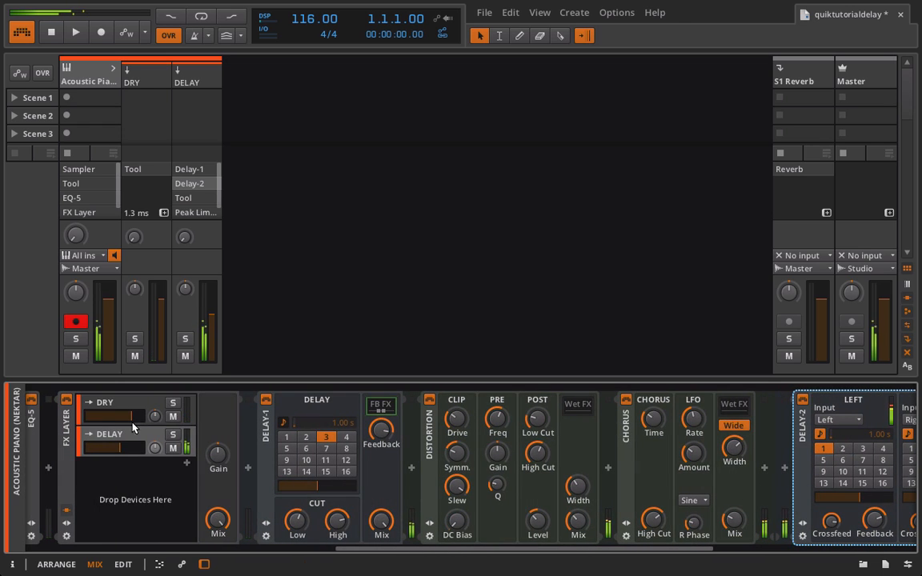
left_click_drag(134, 418, 102, 420)
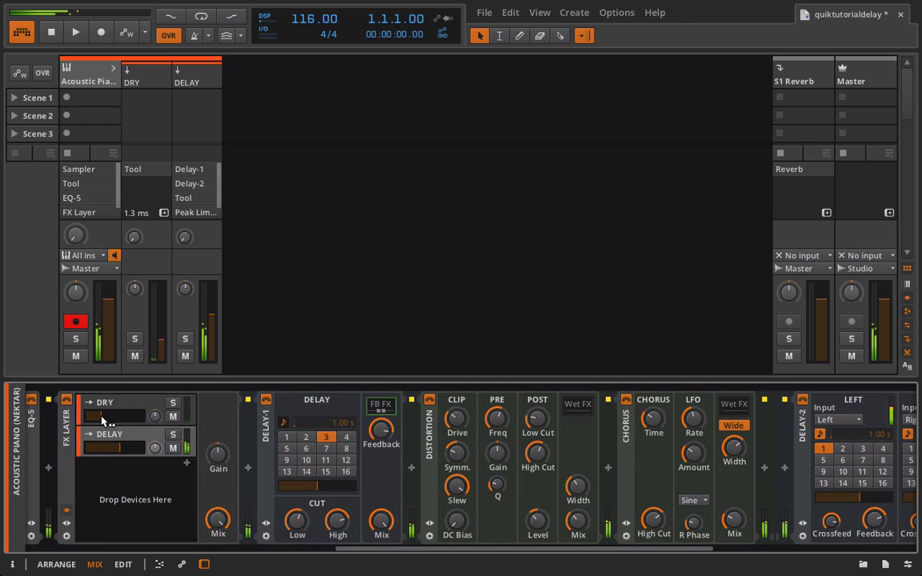
Add a Flanger between Delay-2 and the Tool device in the DELAY layer
scroll(103, 421, "right", 4)
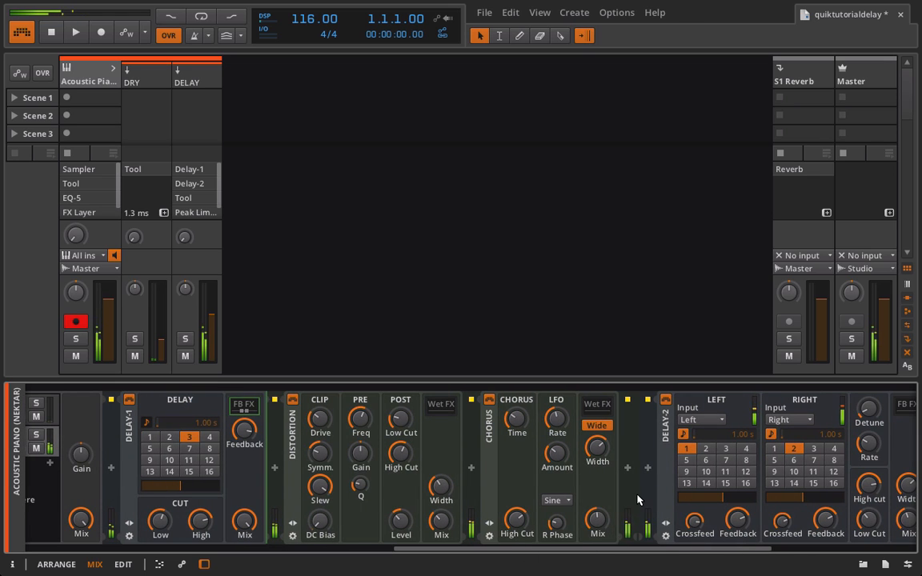
scroll(638, 500, "right", 6)
scroll(638, 500, "right", 3)
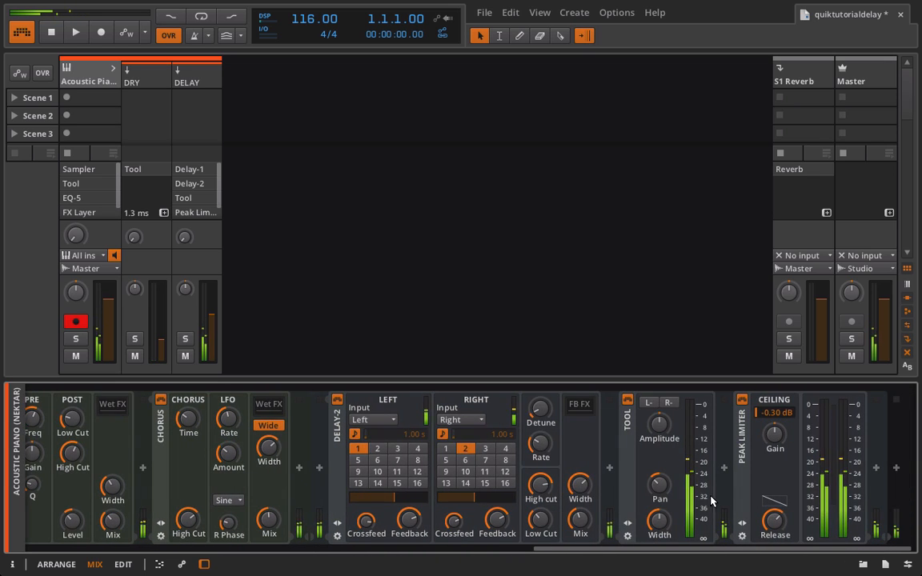
left_click(609, 468)
left_click(556, 439)
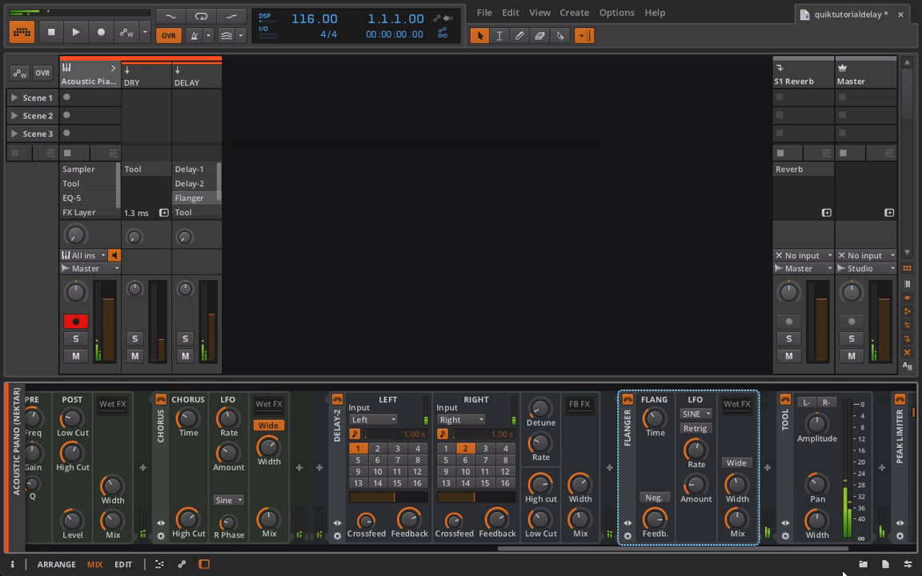
Switch the Flanger to negative feedback, lower its mix, and increase its stereo width and LFO amount
scroll(371, 380, "left", 4)
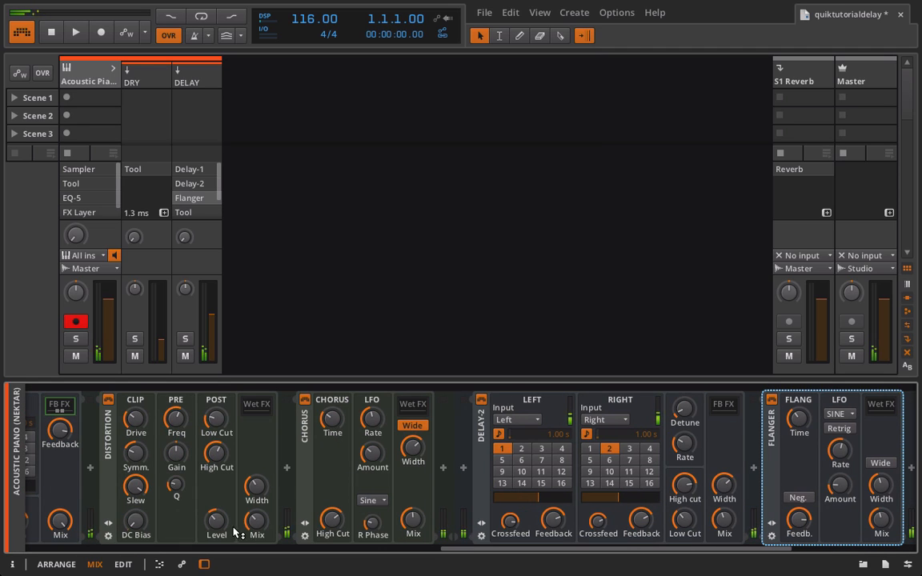
scroll(721, 490, "right", 4)
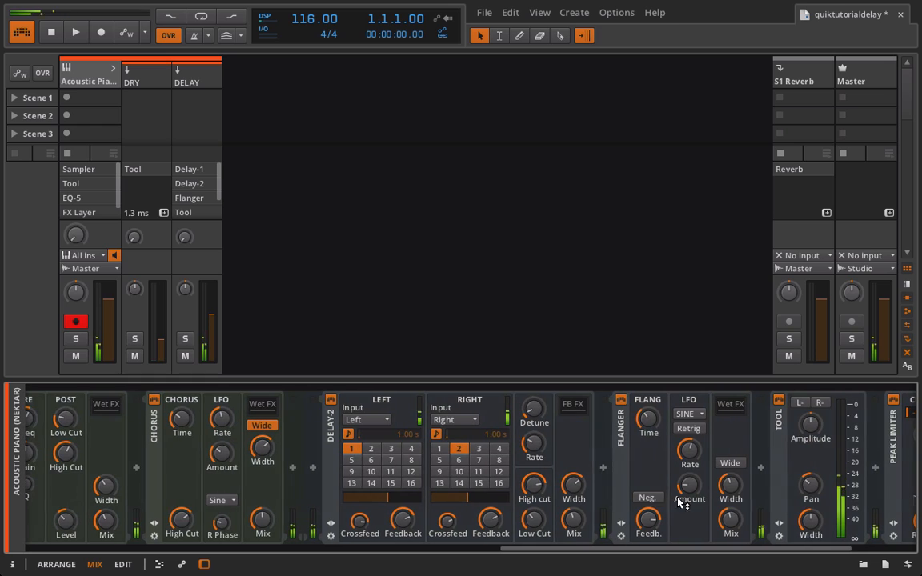
left_click(648, 498)
left_click_drag(725, 516, 725, 534)
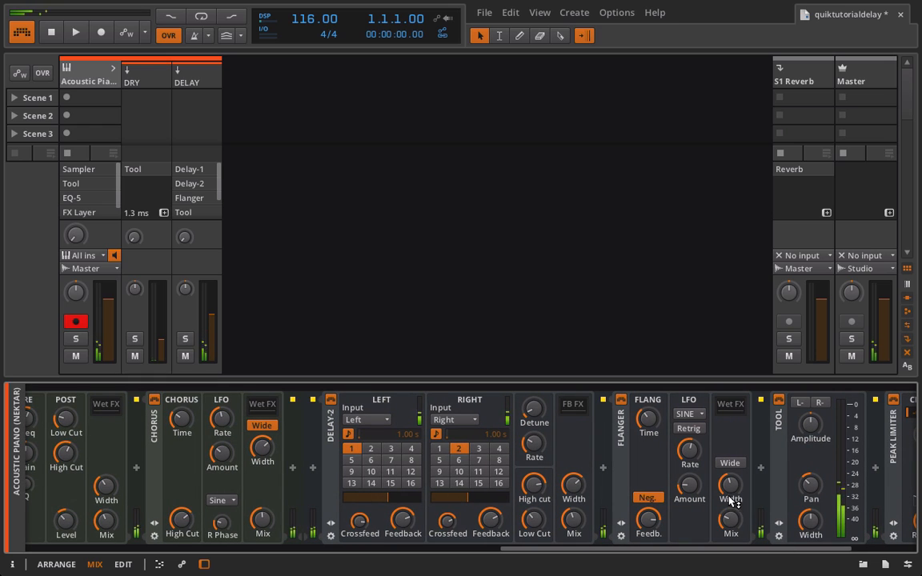
left_click_drag(730, 490, 730, 473)
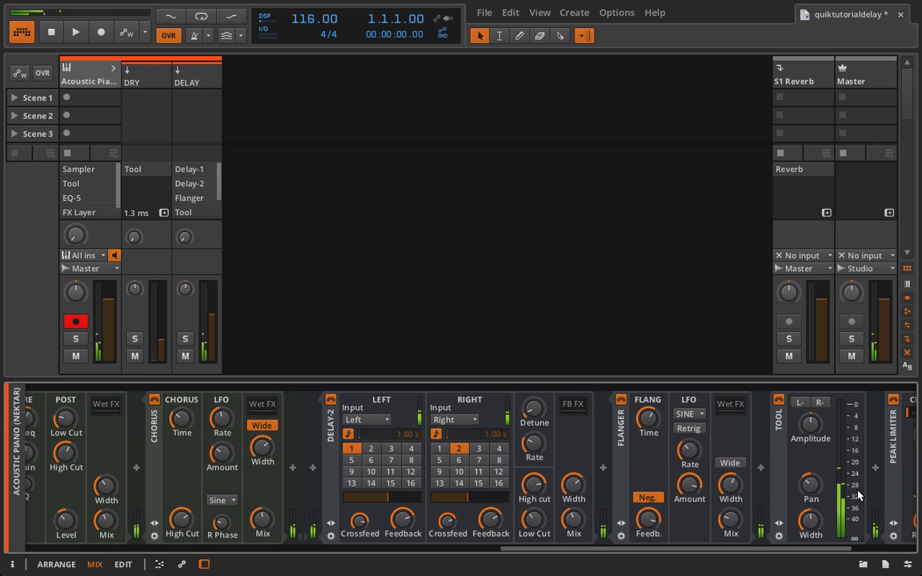
Add a Reverb after the Flanger in the DELAY layer and raise its reverb time to 5.37 s
scroll(782, 485, "right", 3)
scroll(782, 485, "right", 2)
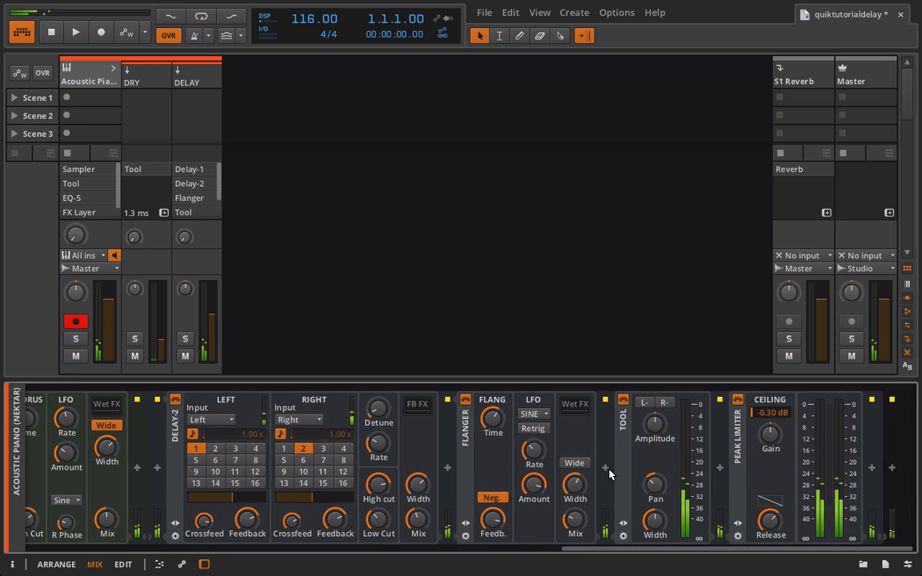
left_click(605, 469)
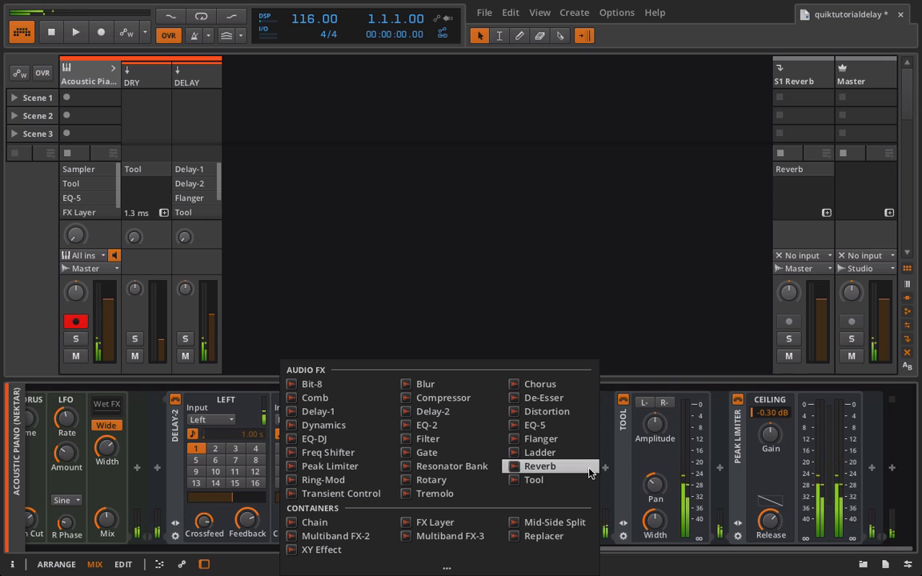
left_click(583, 468)
left_click_drag(698, 522, 698, 478)
scroll(699, 519, "right", 9)
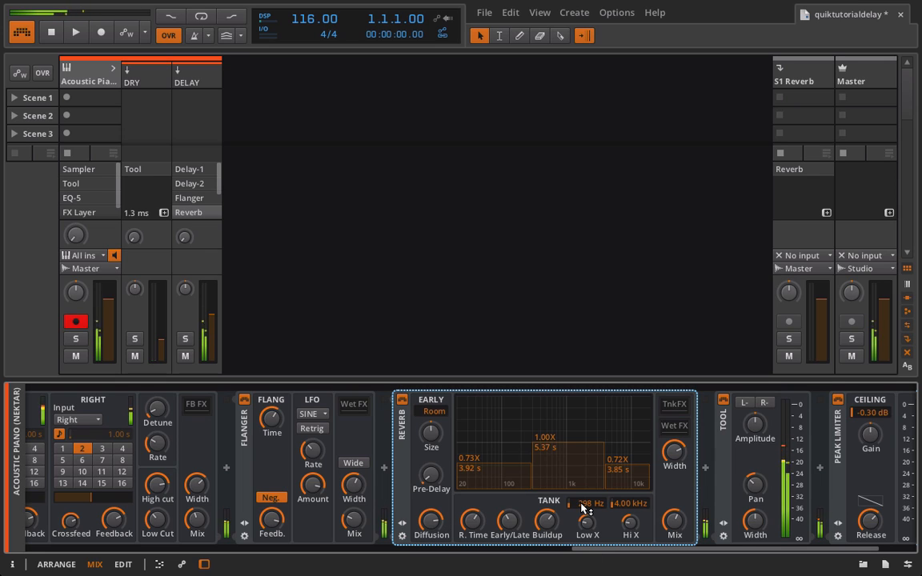
Raise the DRY layer's send to the S1 Reverb strongly
scroll(506, 444, "left", 5)
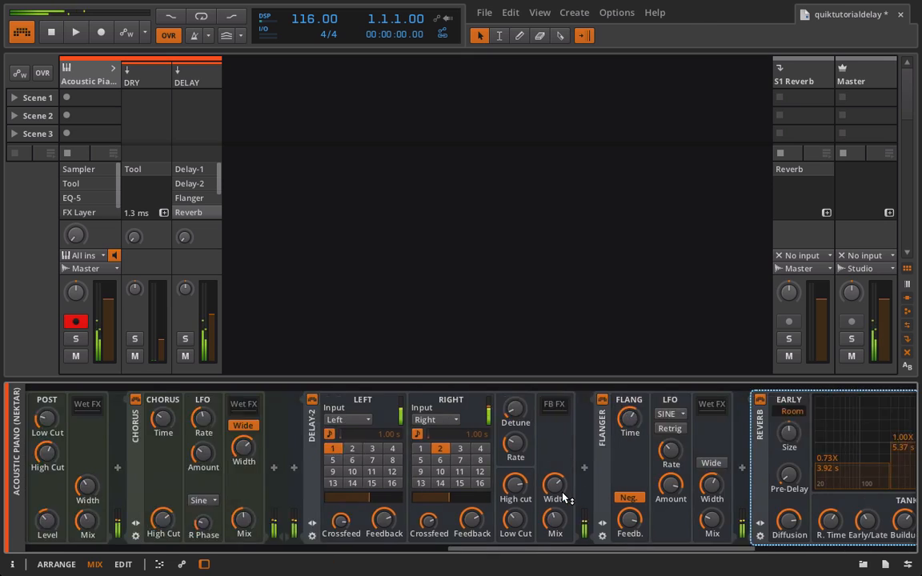
scroll(246, 462, "left", 8)
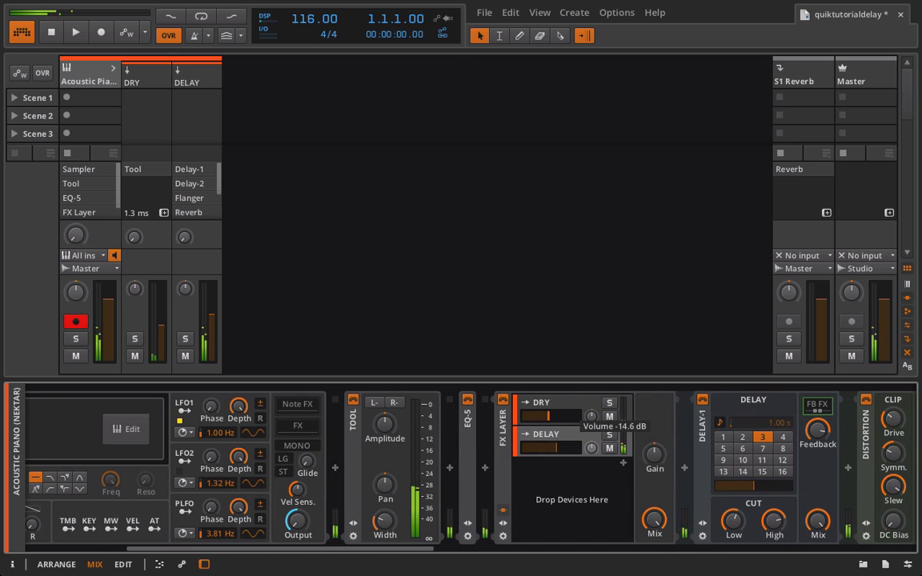
scroll(552, 422, "right", 1)
scroll(552, 421, "right", 6)
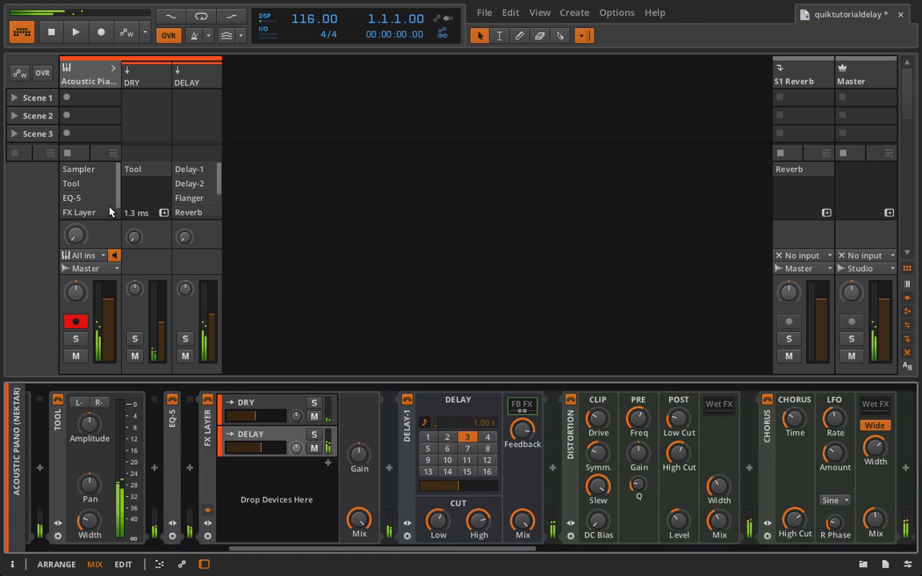
left_click_drag(133, 237, 134, 200)
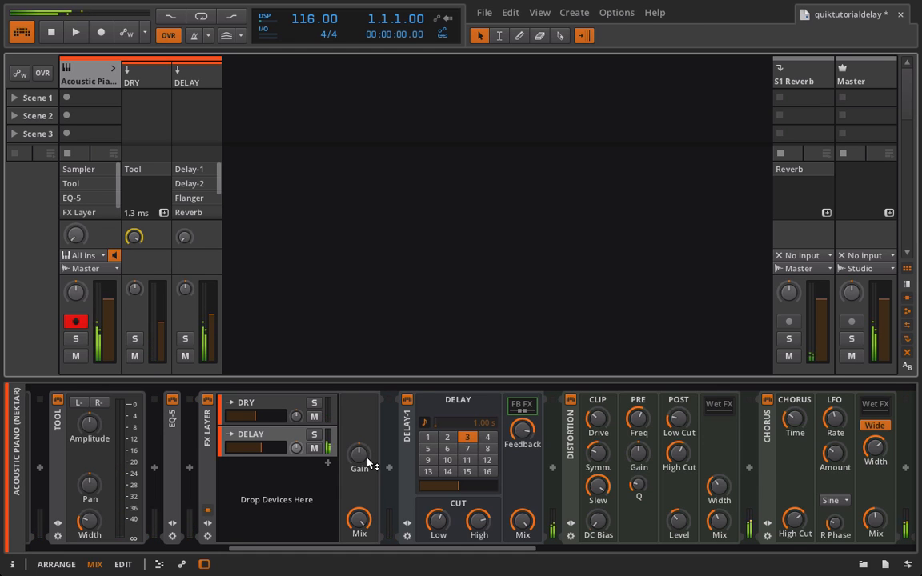
Raise the volume of the FX Layer's DRY layer
scroll(368, 463, "down", 10)
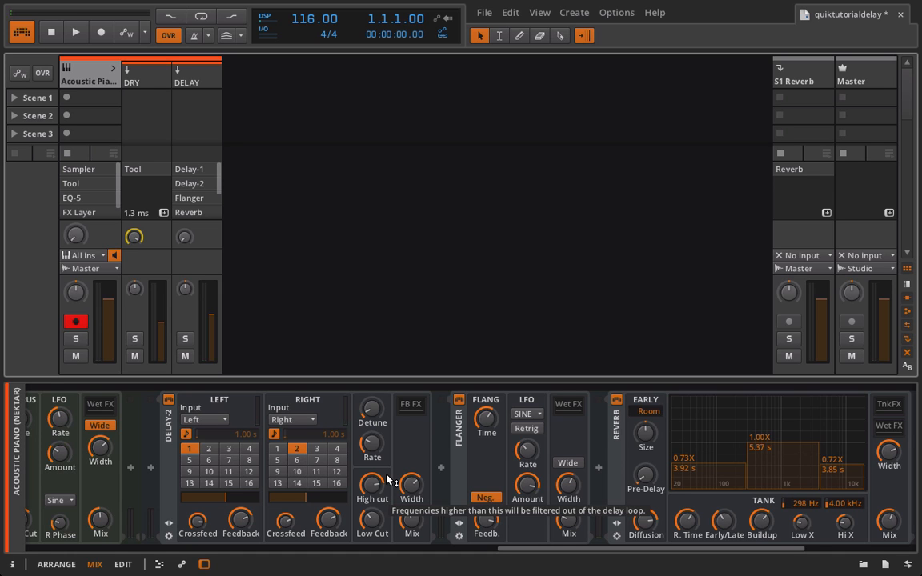
scroll(387, 479, "up", 10)
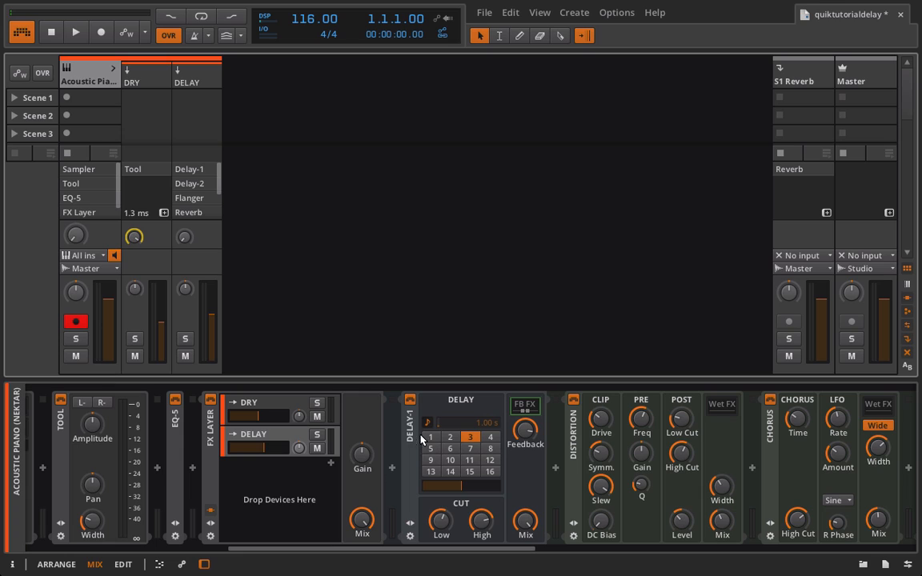
left_click_drag(261, 422, 276, 419)
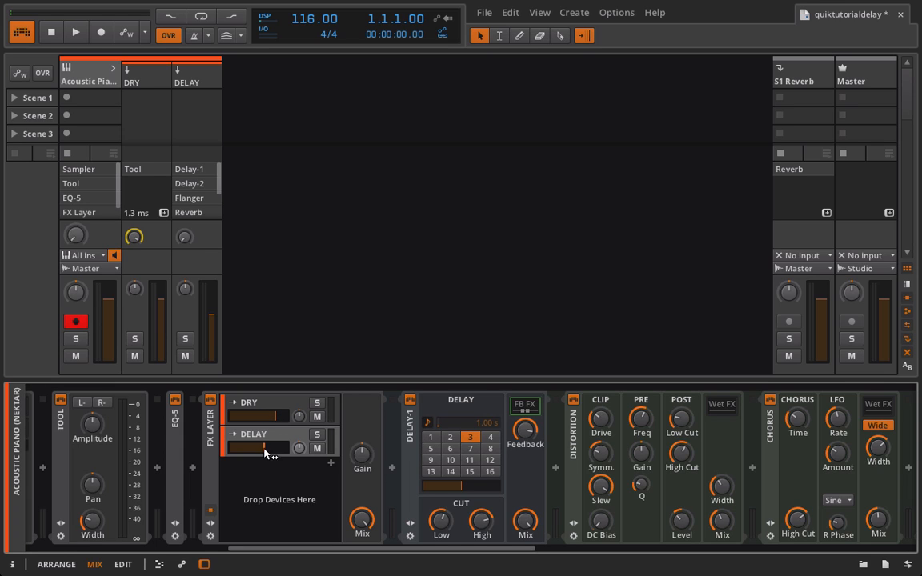
Delete the Distortion and Chorus from Delay-1's feedback chain, along with the Delay-2, Flanger and Reverb after Delay-1
left_click(573, 439)
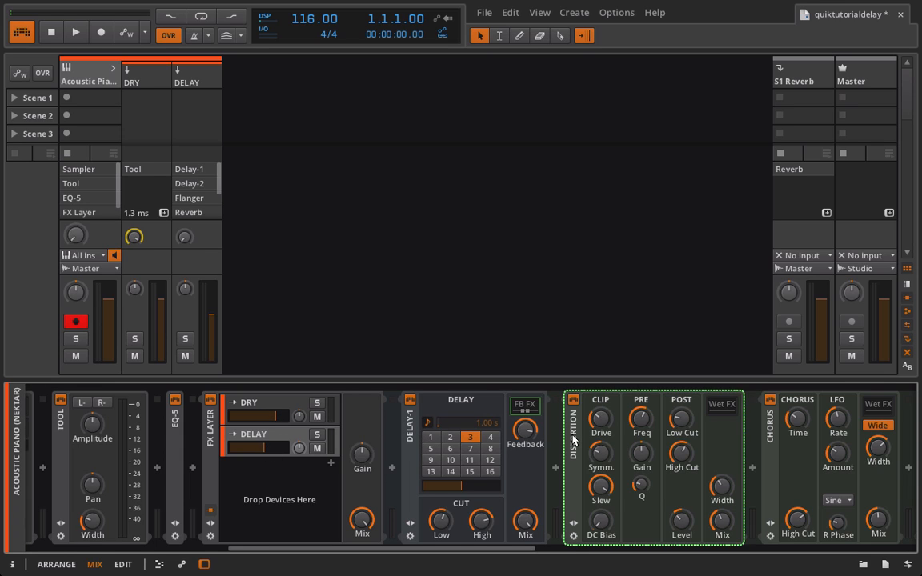
key("Delete")
left_click(595, 430)
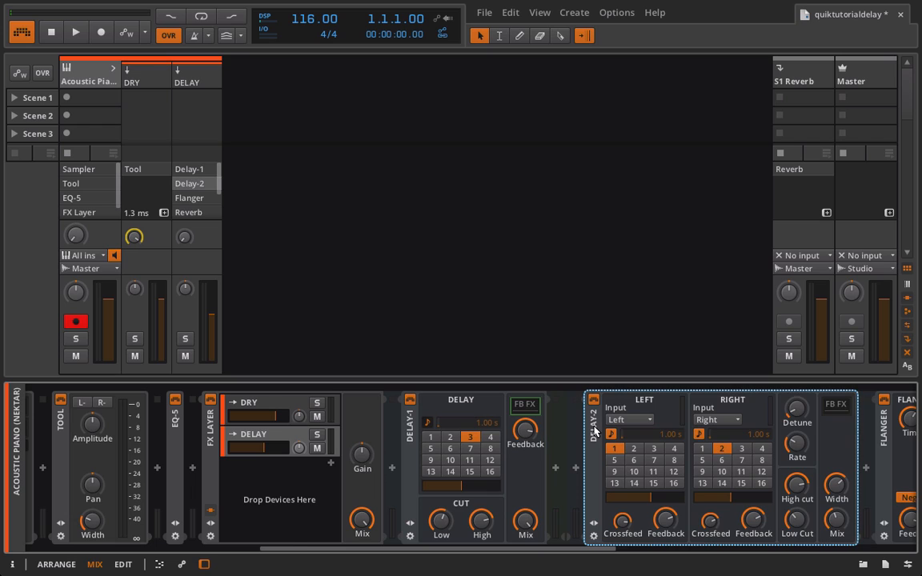
key("Delete")
key("Delete")
key("Delete")
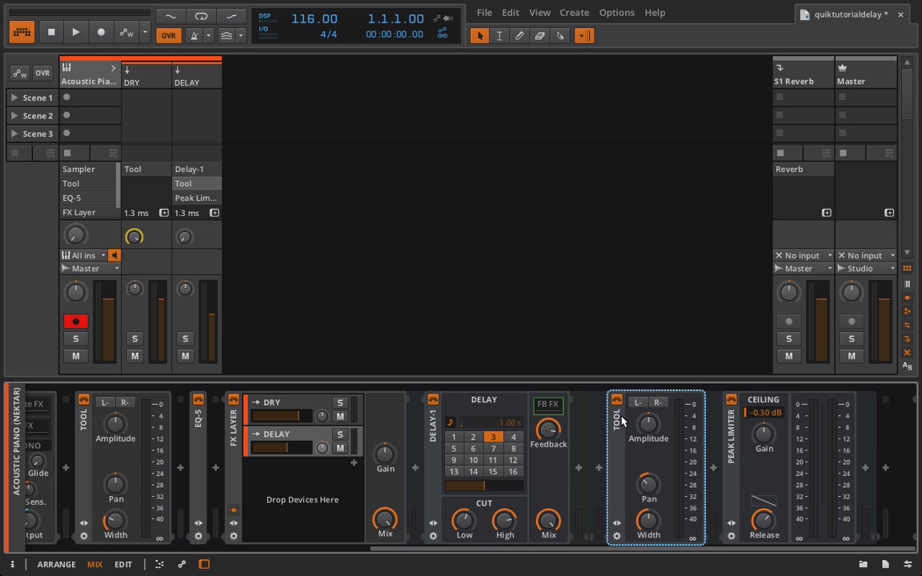
Move the DELAY layer's Tool into Delay-1's feedback FX chain and reduce its left pan
left_click_drag(618, 416, 548, 405)
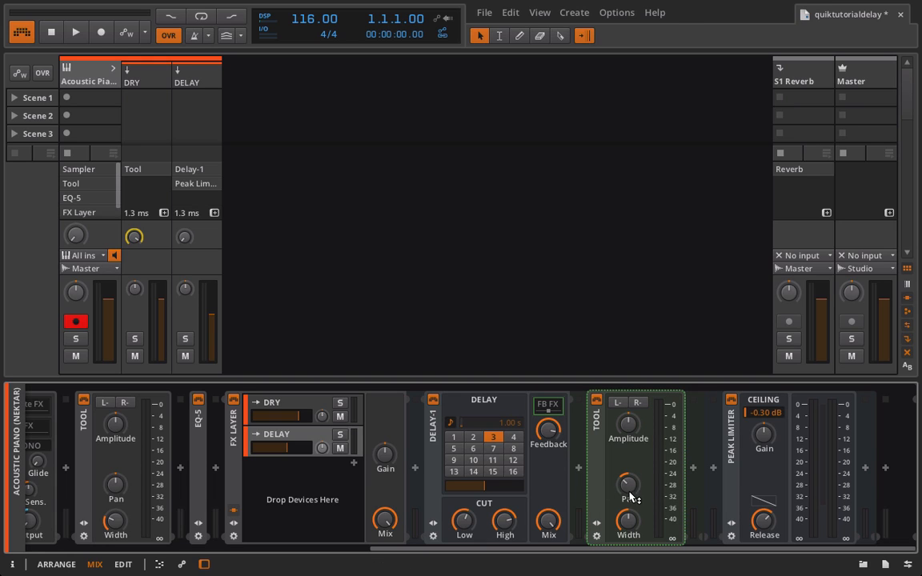
left_click_drag(621, 481, 622, 504)
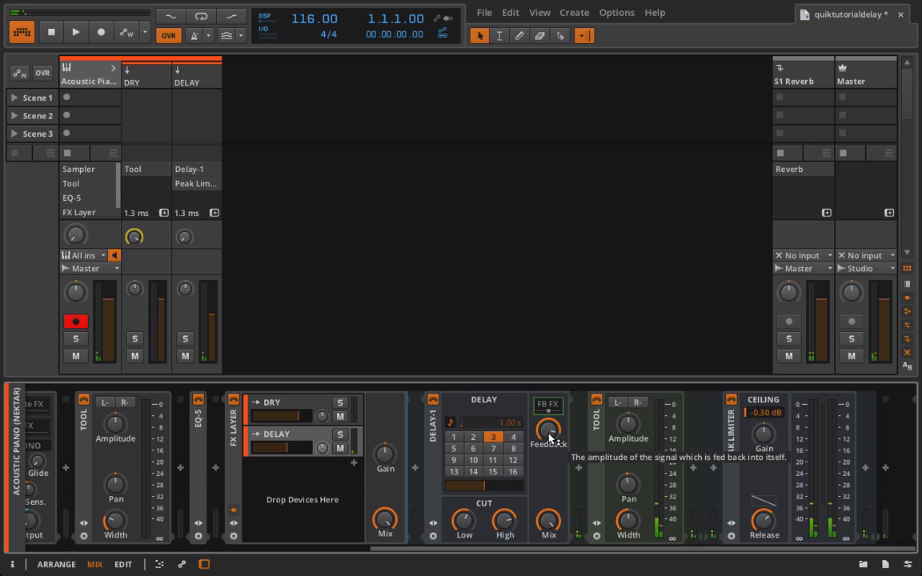
Lower the DRY layer's volume and adjust the feedback Tool to more stereo width and a pan of -20.0 %
left_click_drag(299, 415, 286, 417)
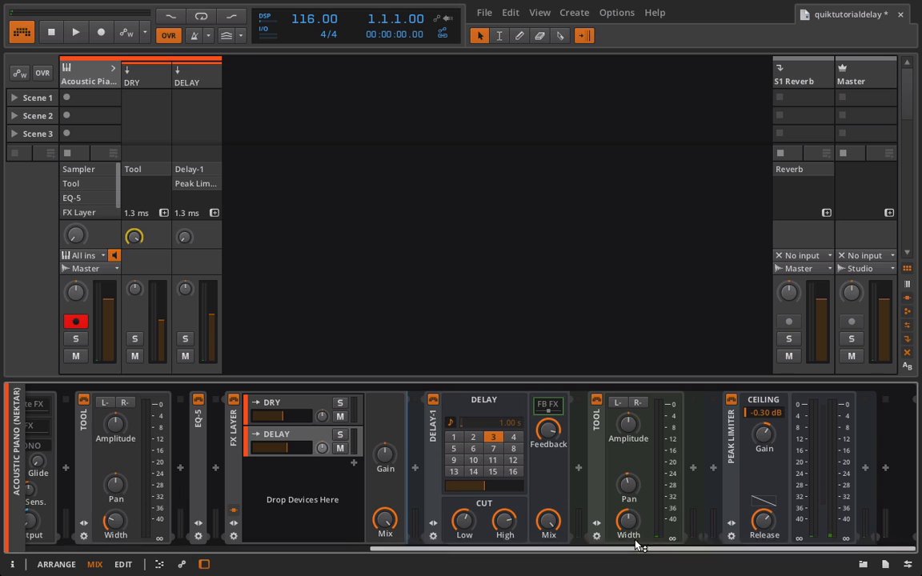
mouse_move(630, 525)
left_mouse_down()
mouse_move(630, 514)
mouse_move(633, 532)
left_mouse_up()
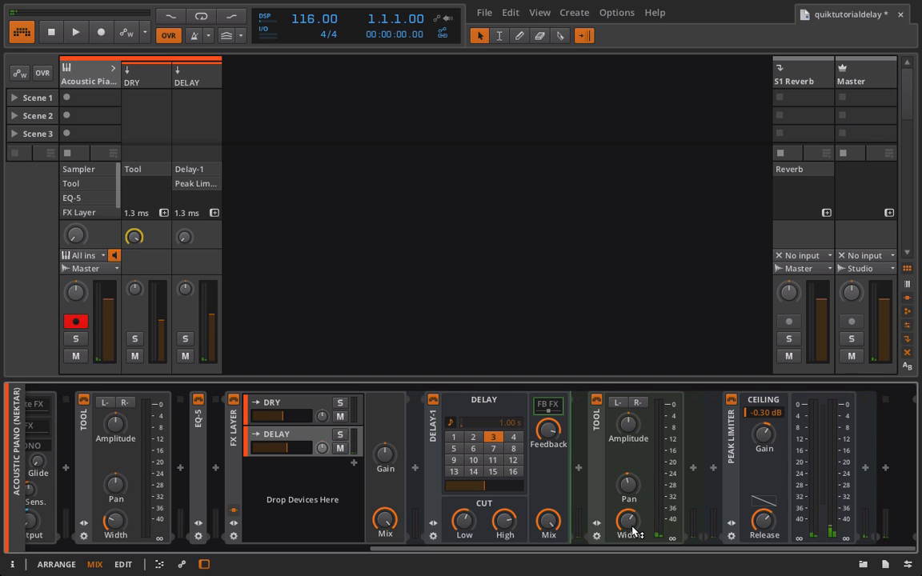
left_click_drag(631, 481, 631, 482)
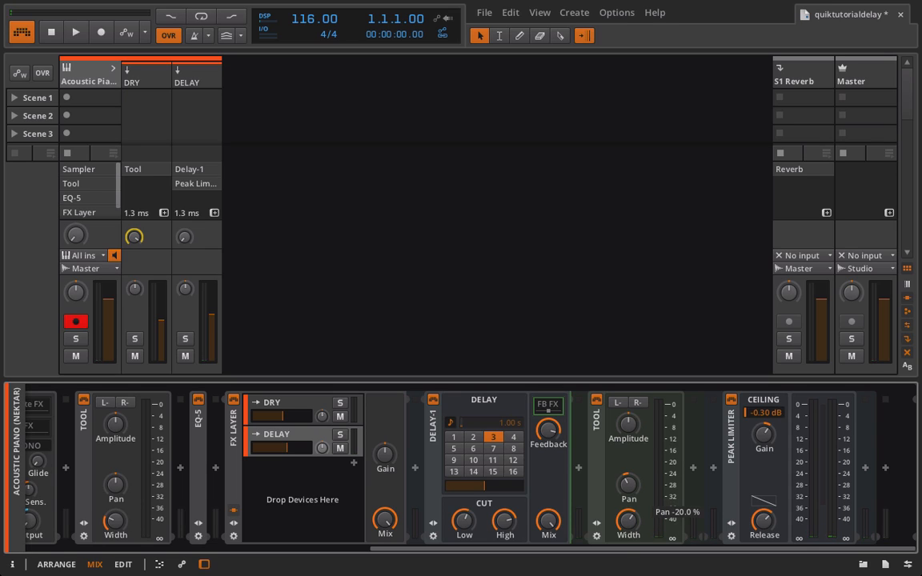
left_click_drag(629, 521, 628, 521)
Rebalance the layers with more reverb send on DELAY and less on DRY, a louder DRY volume and a quieter DELAY volume
mouse_move(184, 237)
left_mouse_down()
mouse_move(184, 229)
mouse_move(179, 241)
left_mouse_up()
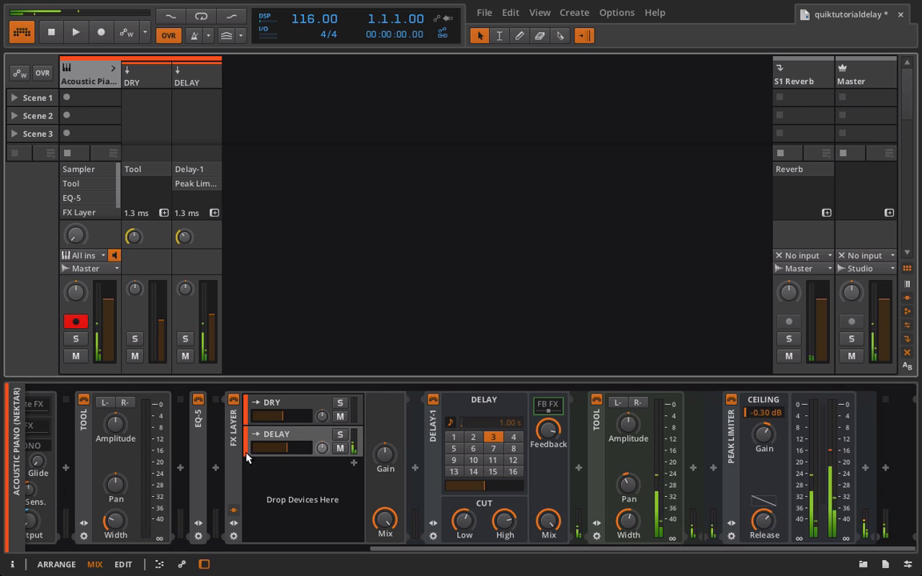
left_click_drag(282, 422, 293, 418)
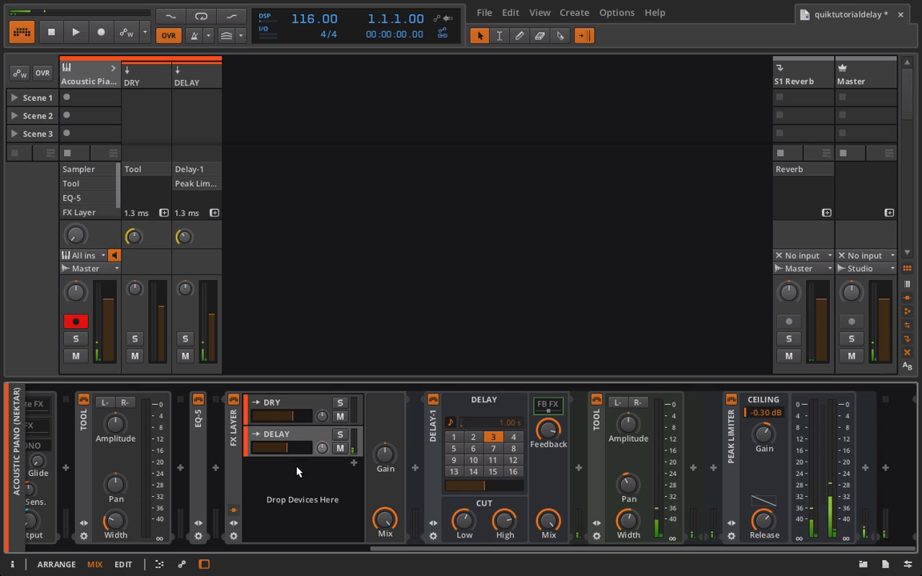
left_click_drag(290, 454, 280, 453)
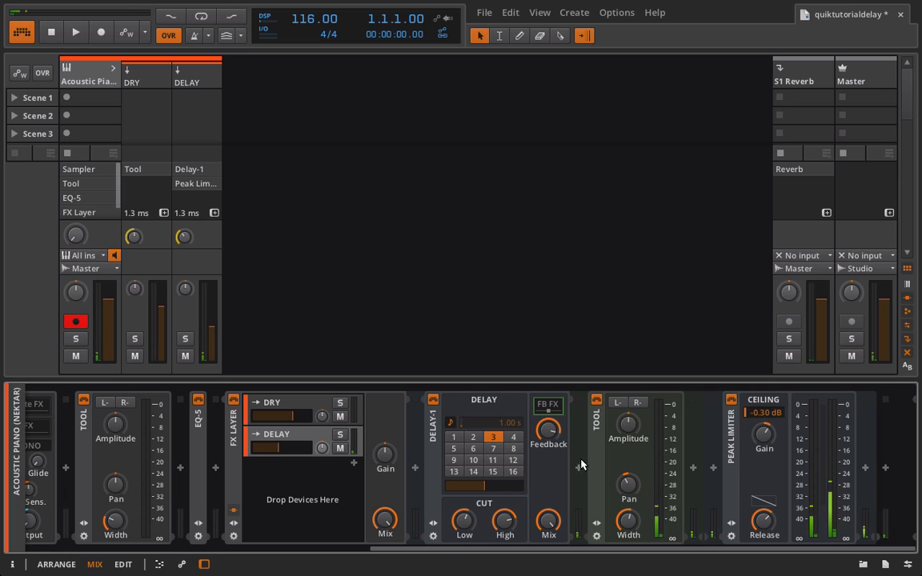
Insert an LFO MOD between Delay-1 and the Peak Limiter and add a Tool inside its FX chain
left_click(693, 468)
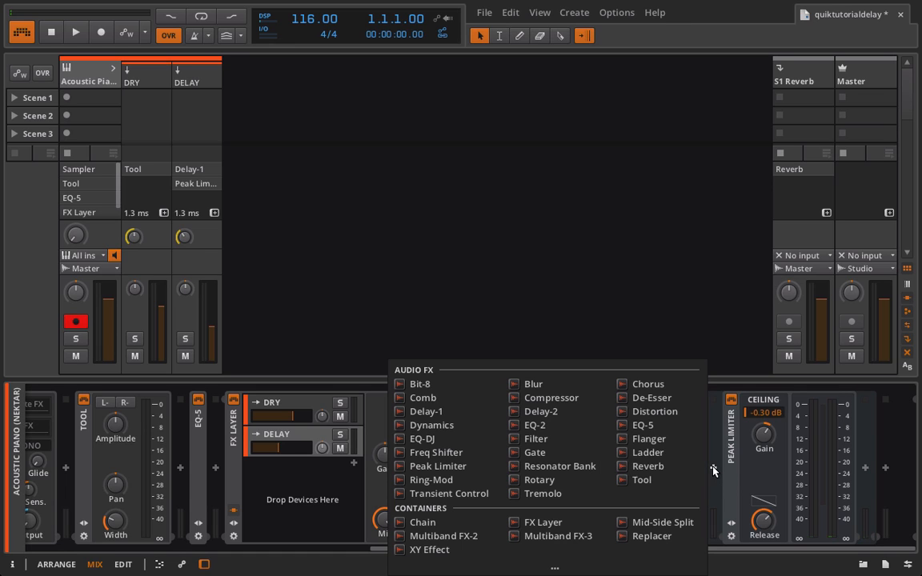
left_click(561, 566)
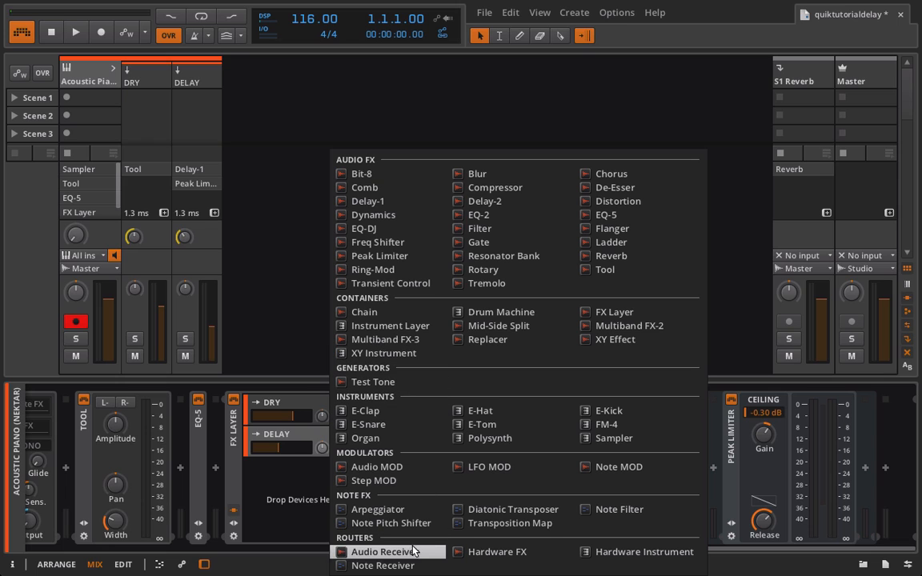
left_click(492, 467)
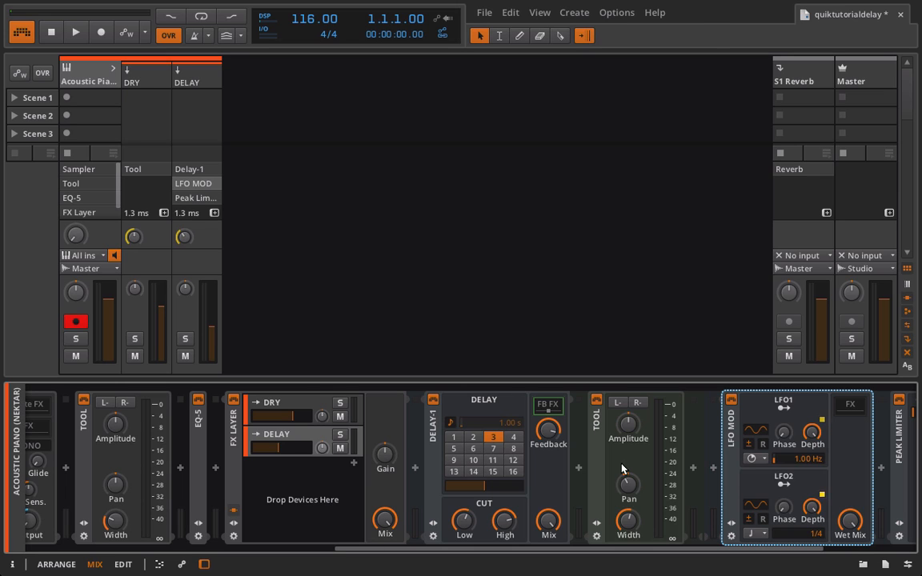
left_click(881, 468)
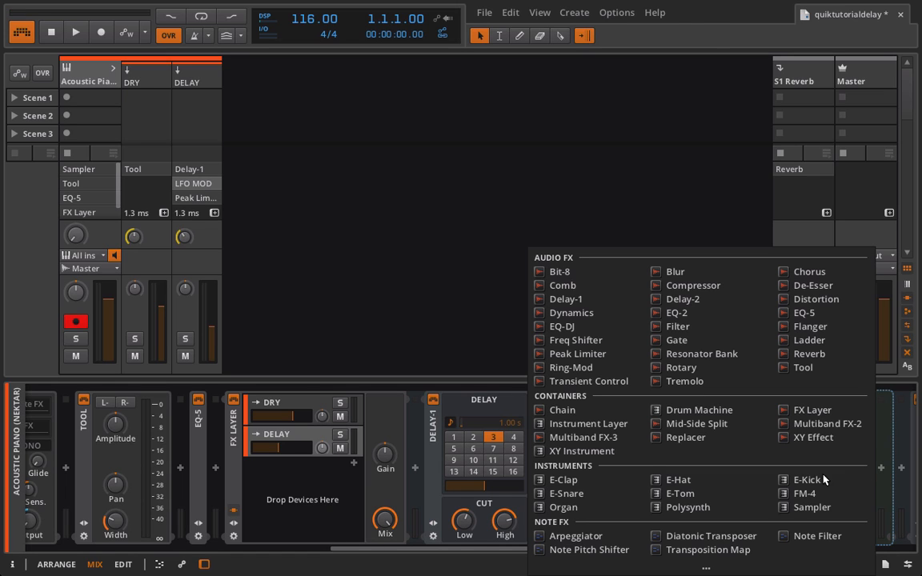
left_click(807, 370)
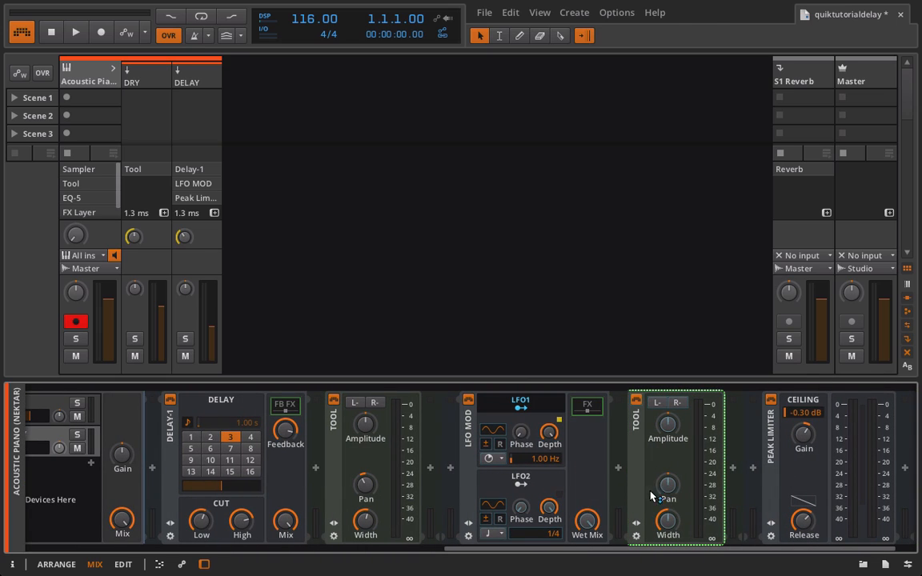
Map LFO1 to the pan of the Tool inside the LFO MOD and switch LFO1 to a note-based rate of 1/2
mouse_move(668, 485)
left_mouse_down()
mouse_move(667, 470)
mouse_move(667, 492)
left_mouse_up()
left_click(528, 409)
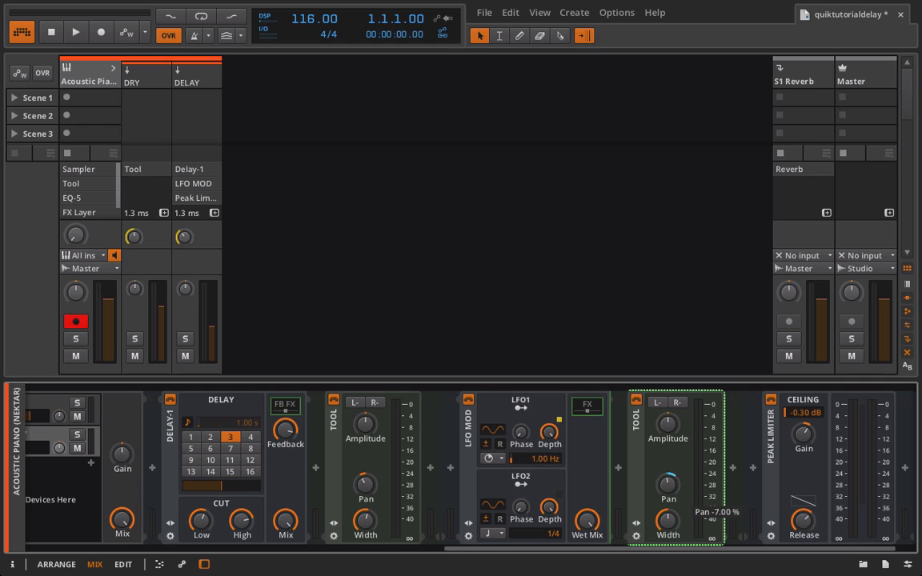
left_click(492, 459)
left_click(505, 485)
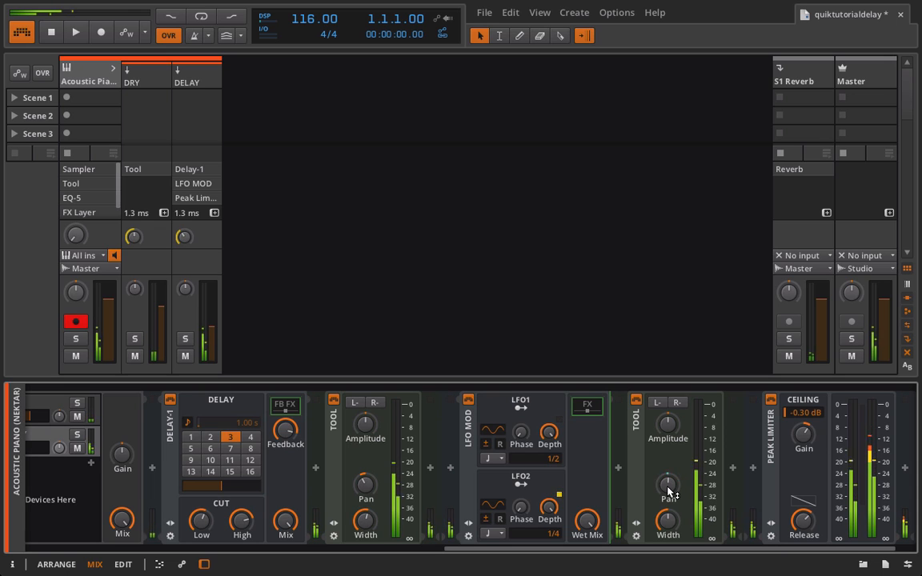
Collapse the LFO MOD and the feedback Tool, and hide Delay-1's feedback FX chain
left_click(469, 432)
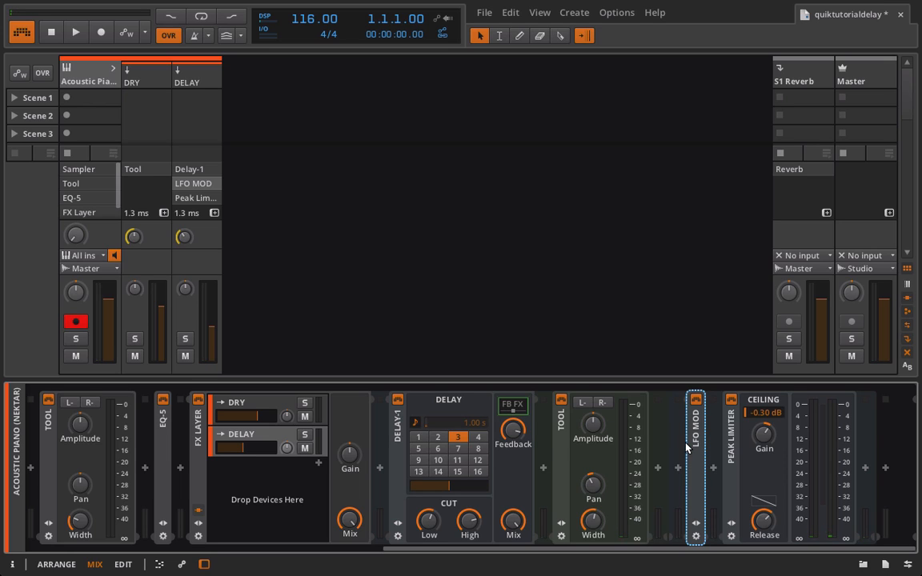
left_click(563, 445)
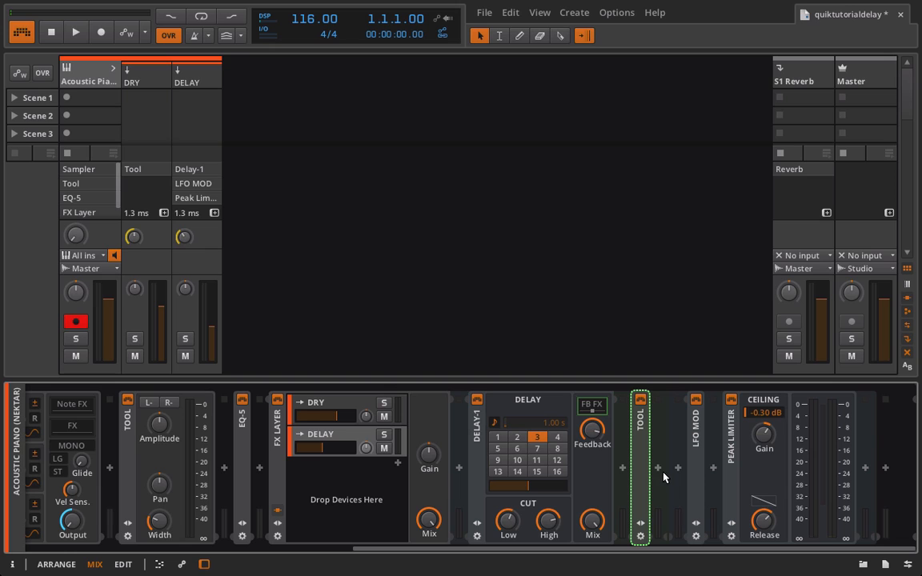
key("Delete")
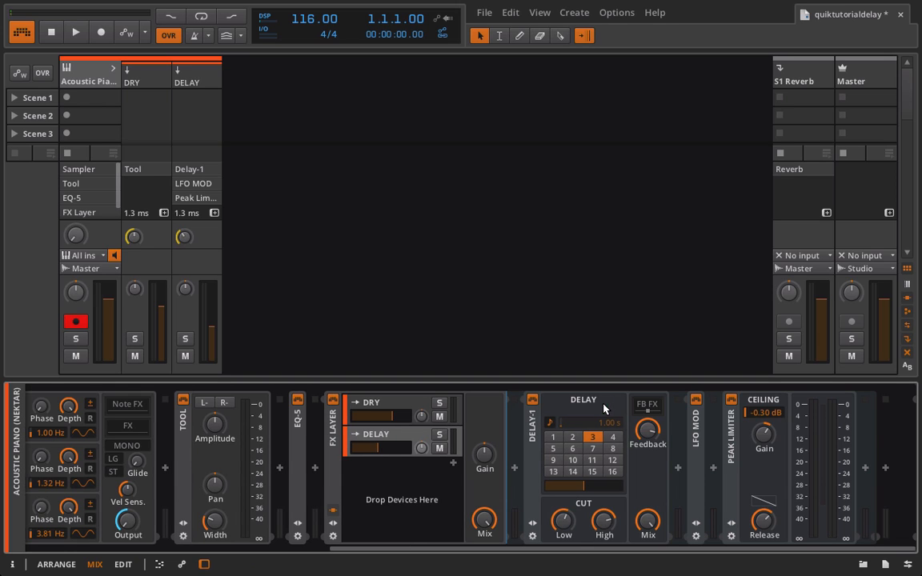
Add a Distortion after Delay-1, lower the DELAY layer's volume, and move the Distortion in front of Delay-1
left_click(678, 469)
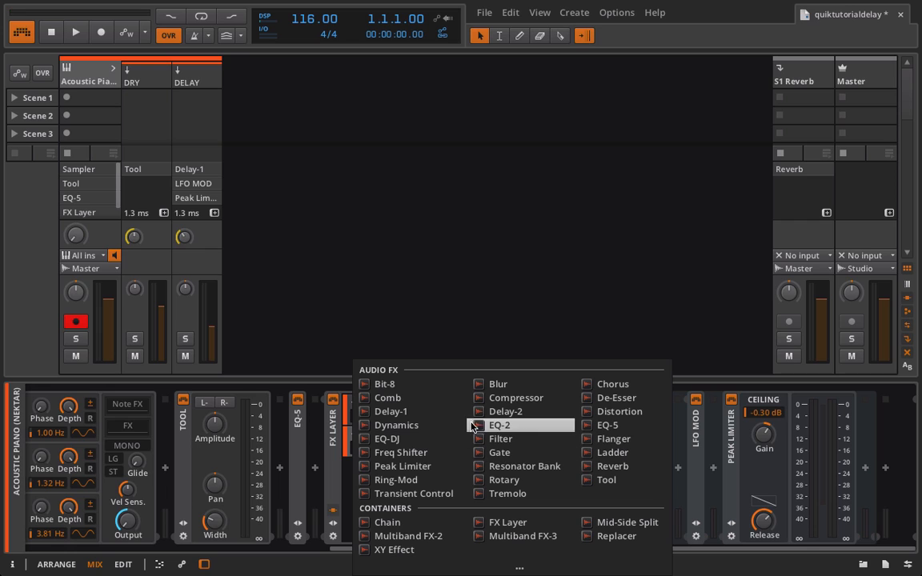
left_click(612, 411)
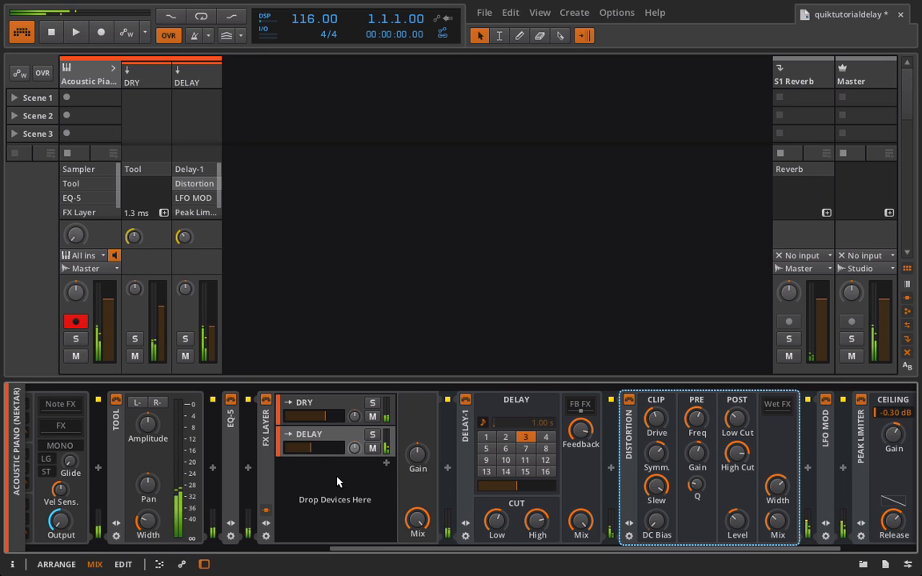
left_click_drag(311, 448, 302, 449)
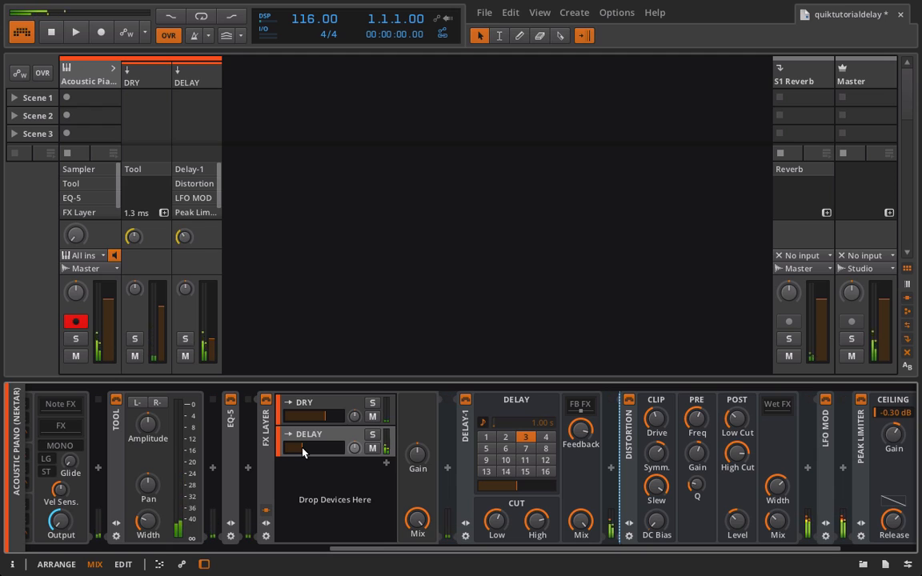
left_click_drag(631, 437, 462, 442)
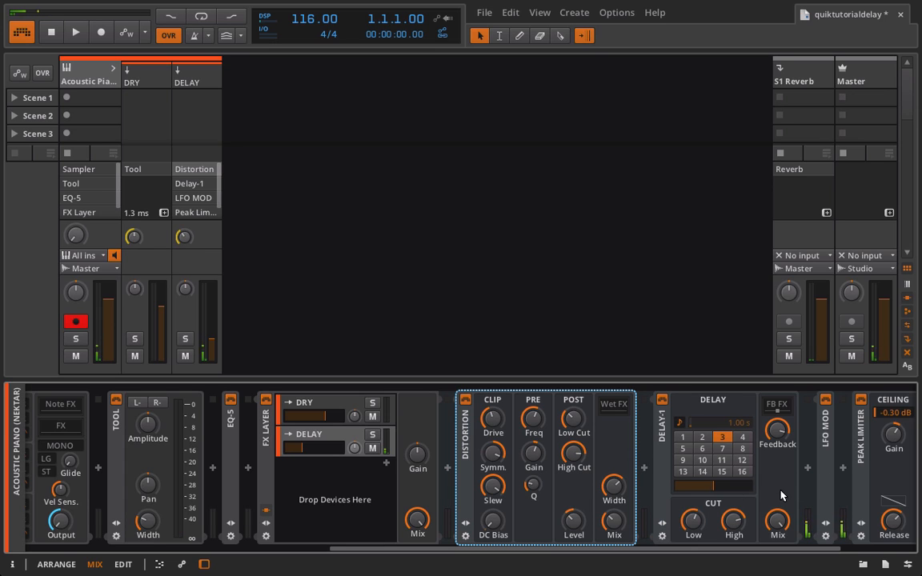
Expand the Tool in Delay-1's feedback chain, set its pan to -28.0 %, and pan the DELAY layer slightly left
left_click(778, 404)
double_click(832, 459)
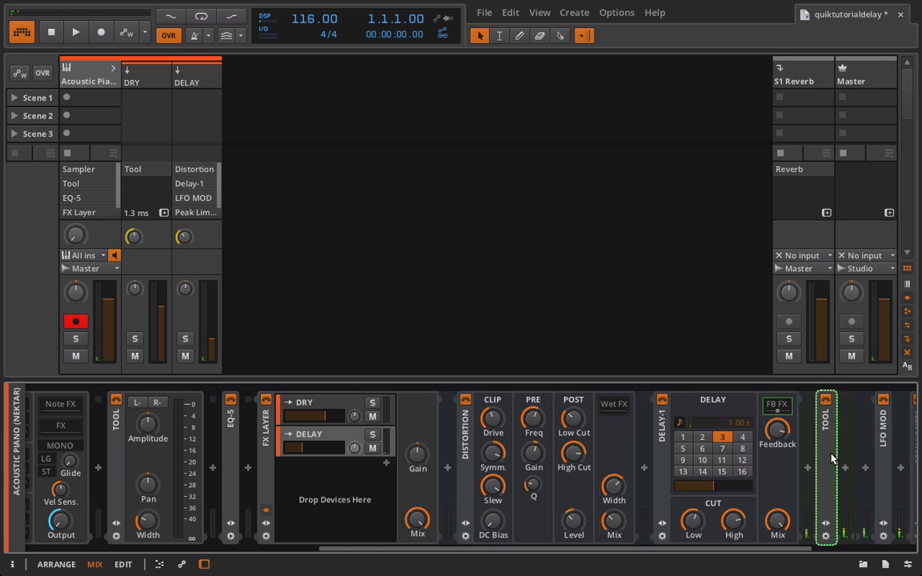
left_click_drag(717, 484, 716, 488)
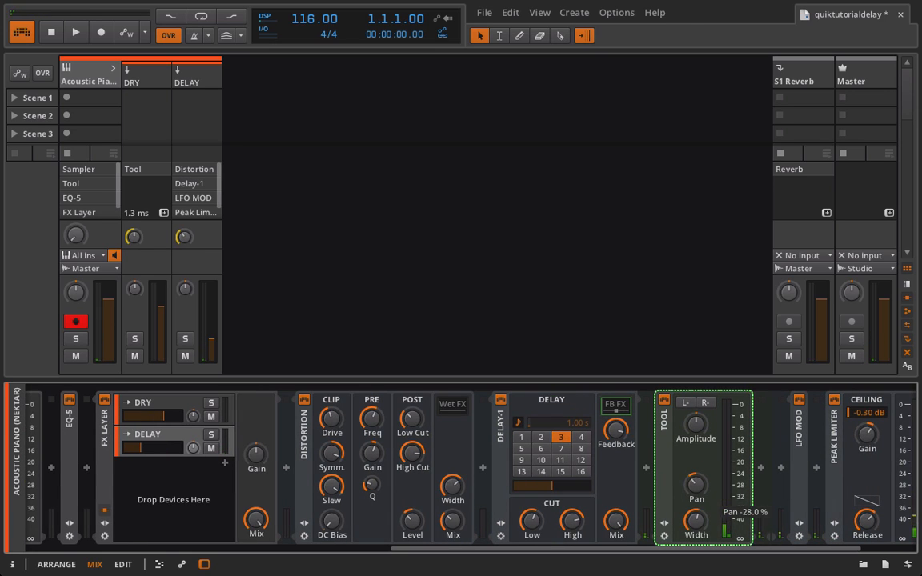
left_click_drag(193, 447, 191, 453)
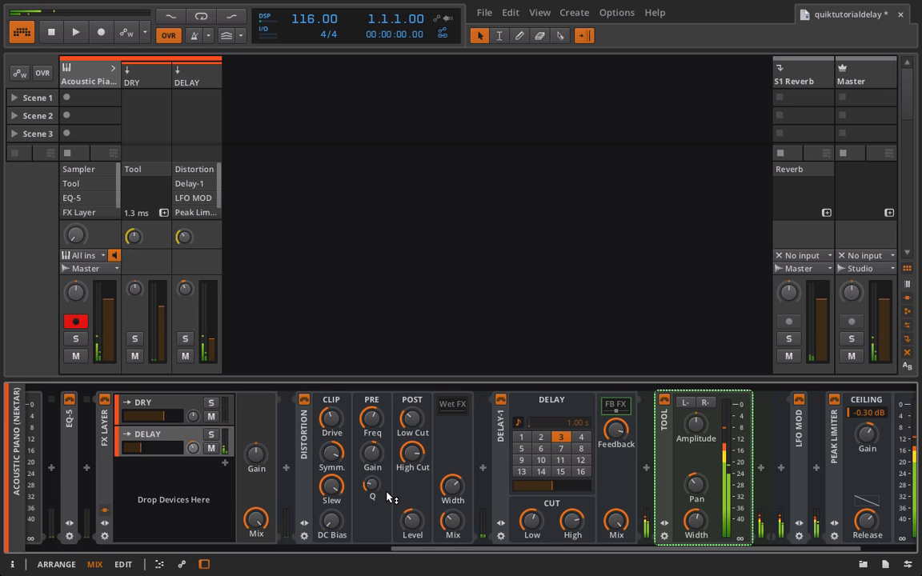
Insert a Chorus between the Distortion and Delay-1 in the DELAY layer
left_click(483, 468)
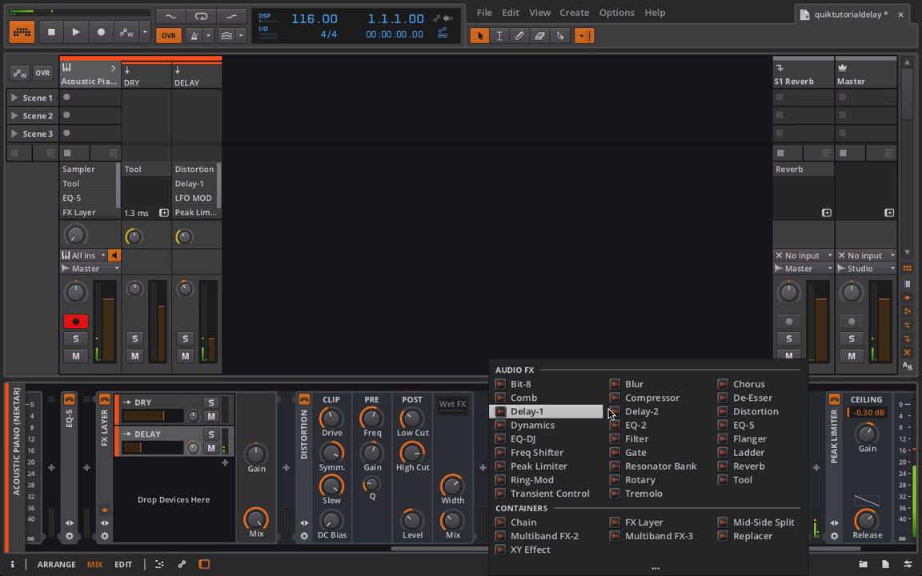
left_click(745, 385)
scroll(742, 480, "right", 3)
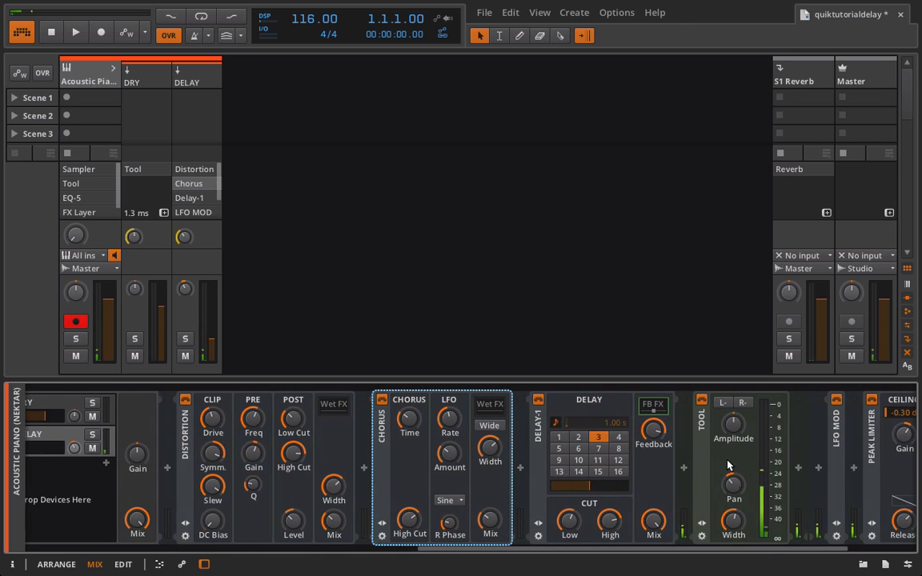
Raise the Chorus's time and high cut with Wide mode enabled, and set the feedback Tool's pan to -20.0 %
left_click_drag(740, 490, 739, 478)
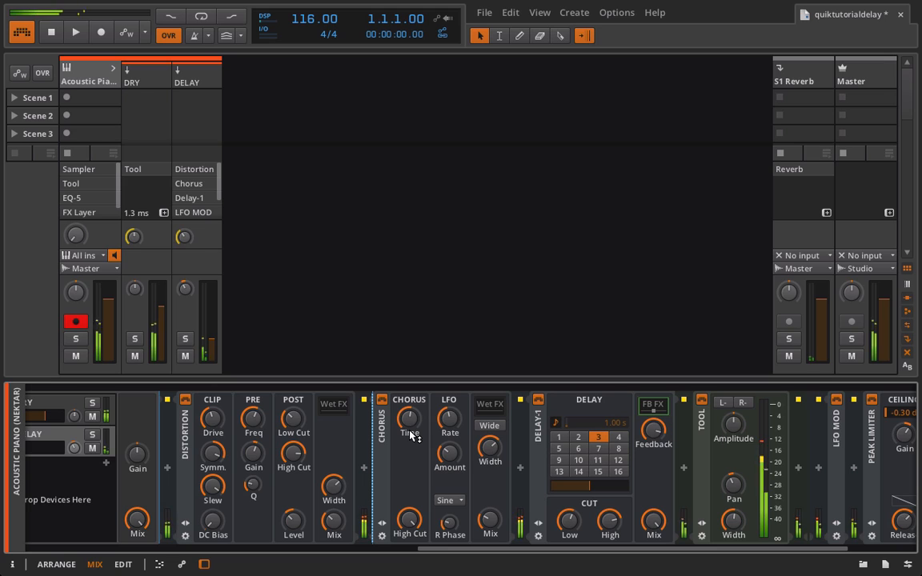
left_click(490, 426)
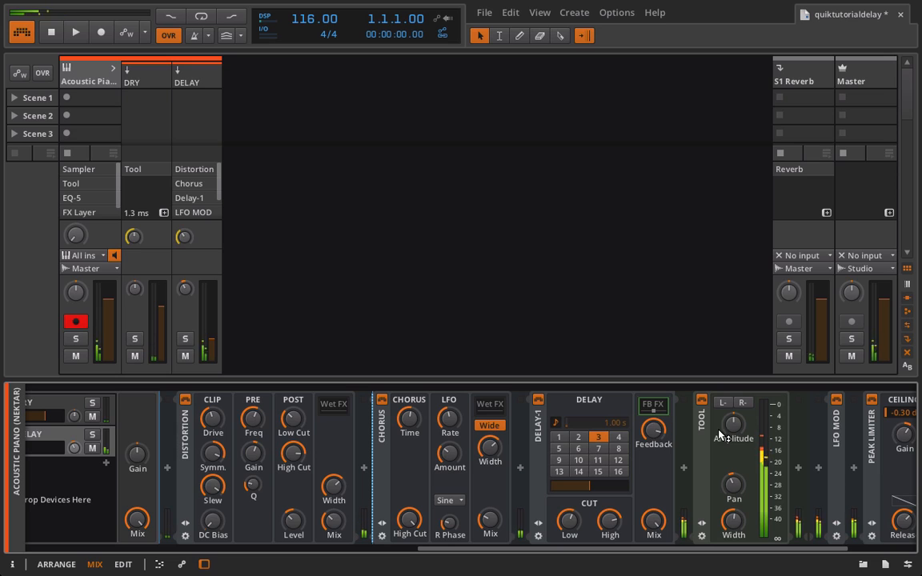
left_click(733, 496)
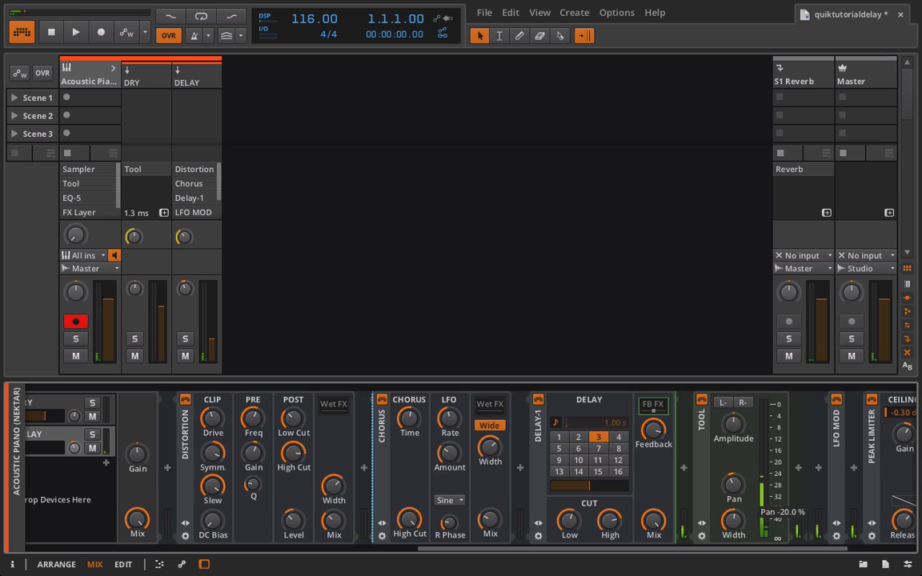